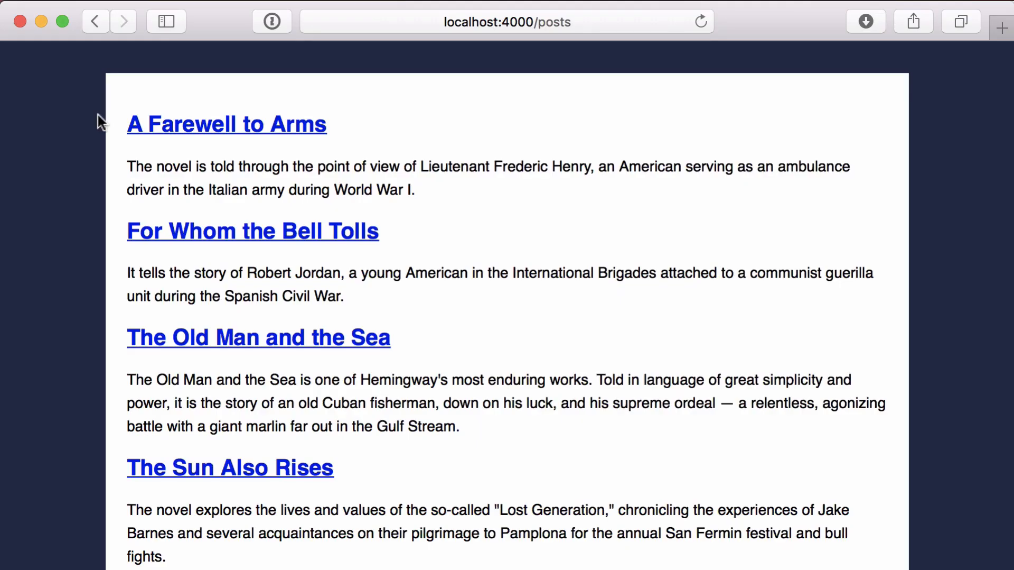
View the A Farewell to Arms post, noting its numeric-id URL localhost:4000/posts/1
click(160, 127)
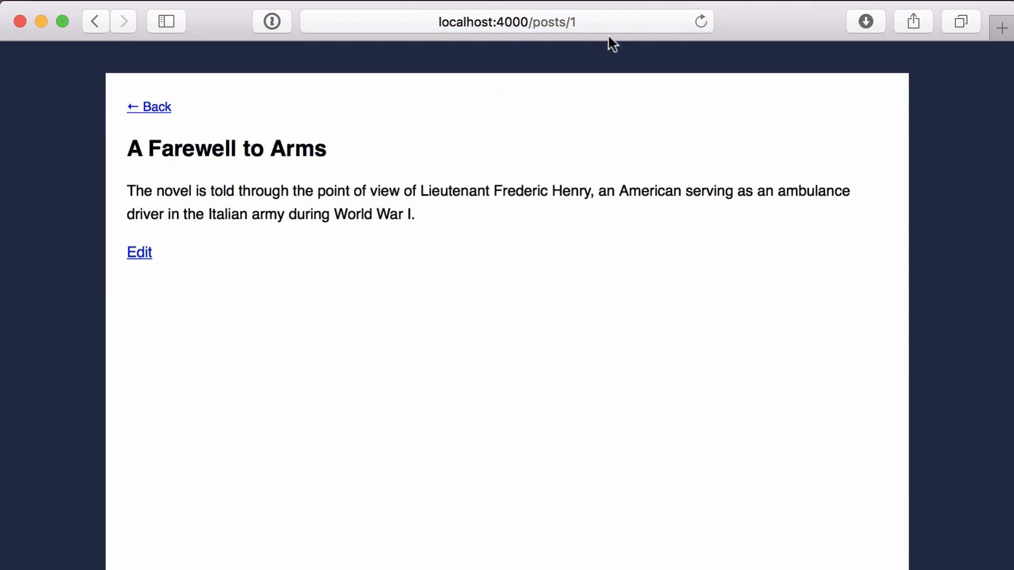
click(621, 22)
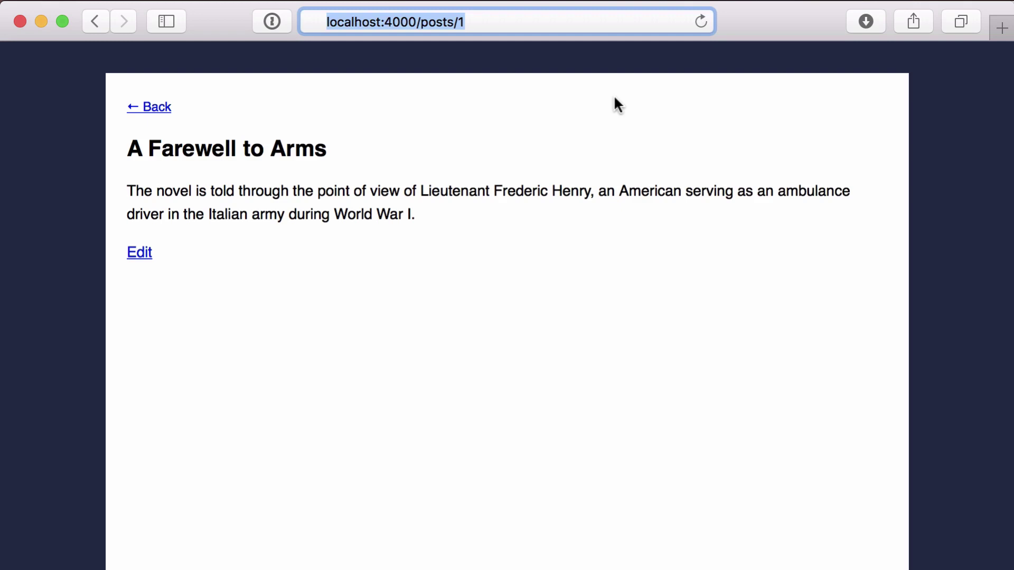
Generate an add_slug_to_posts migration with mix ecto.gen.migration in the terminal
key(super+Tab)
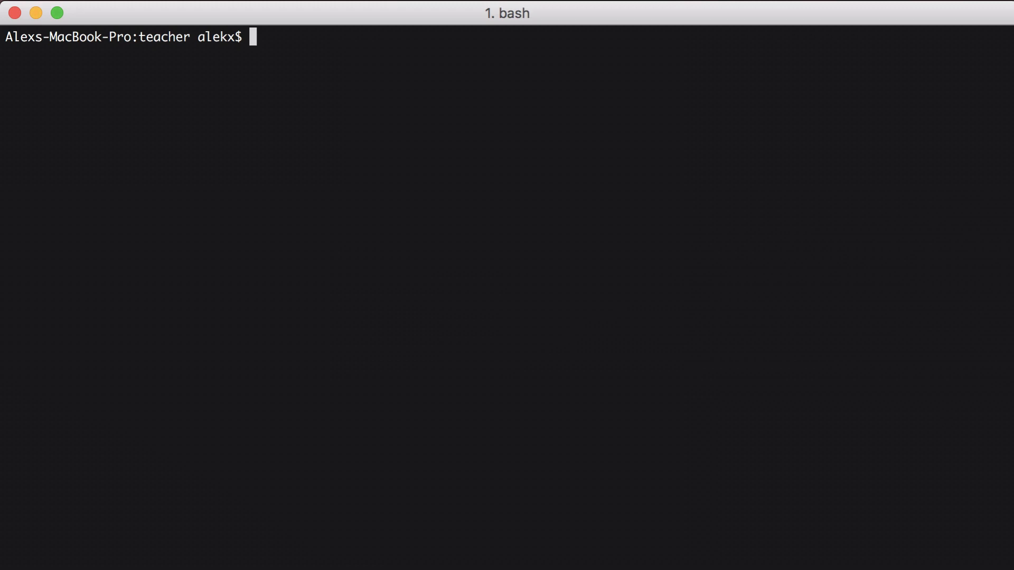
text(mix)
text( ecto.gen.migration add_slug_to)
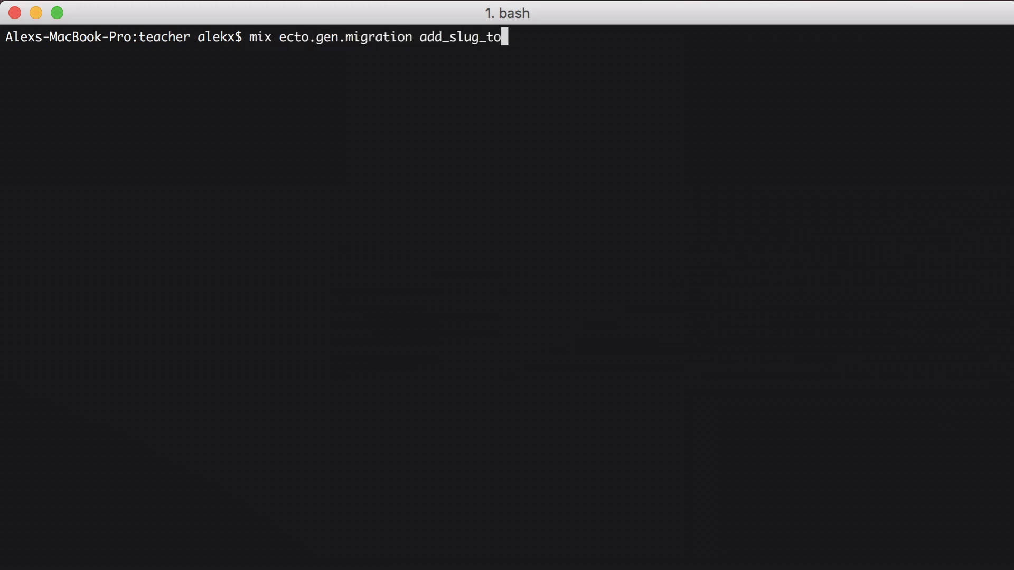
text(_posts)
key(Return)
In the migration's change, alter table(:posts) to add a :slug string column
key(super+Tab)
key(Down)
key(Down)
key(Down)
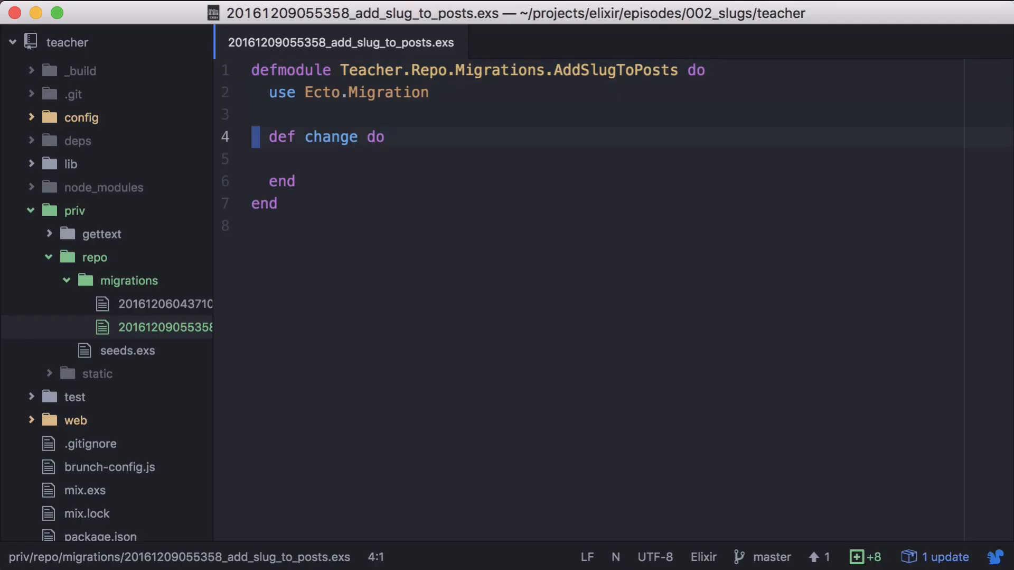
key(End)
key(Return)
text(alter table(:)
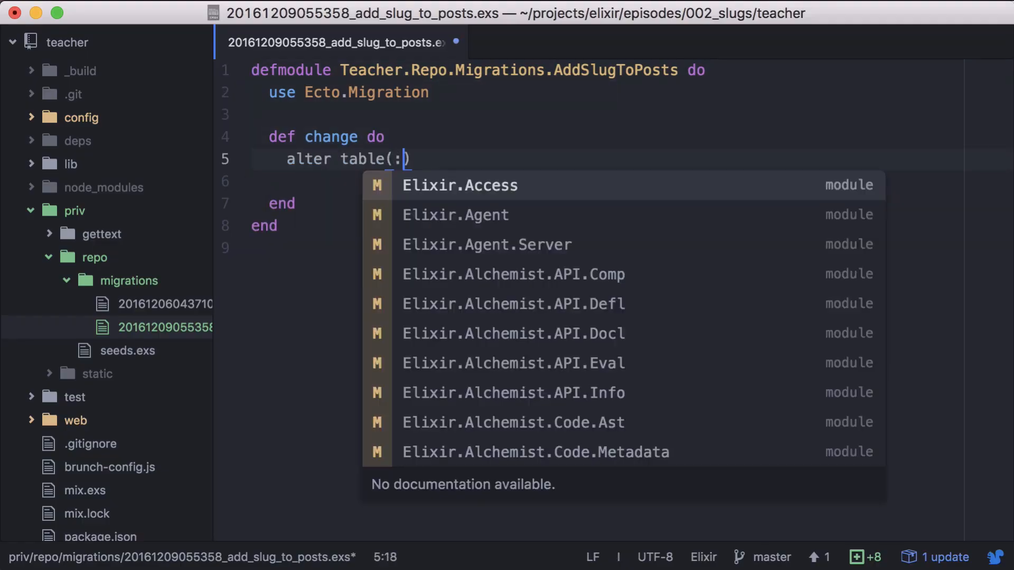
text(posts) do)
key(Return)
text(end)
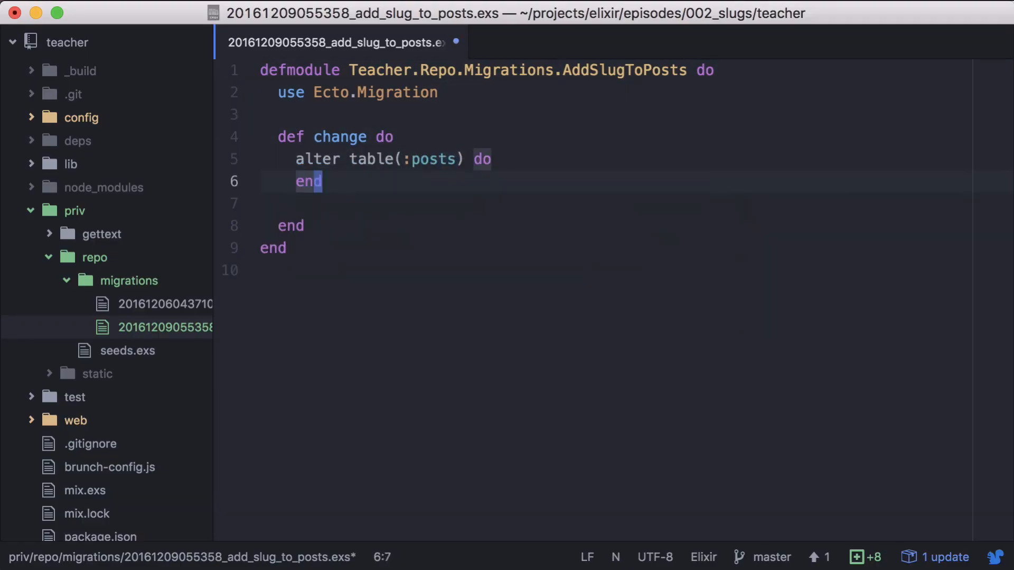
key(Up)
key(End)
key(Return)
text(add :slug, )
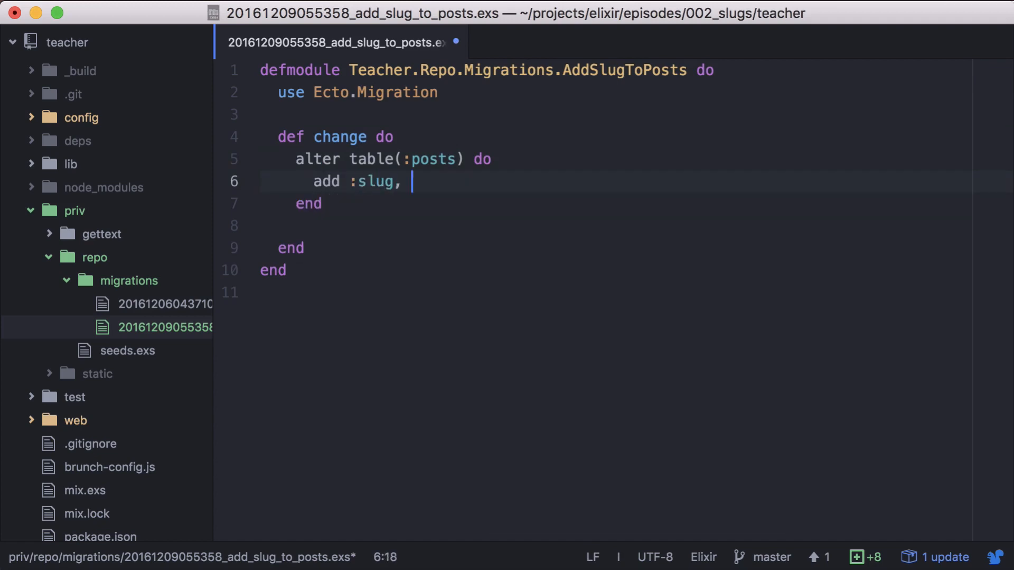
text(:string)
key(Escape)
Create a unique index on posts [:slug], then run mix ecto.migrate
key(Down)
key(Down)
key(Return)
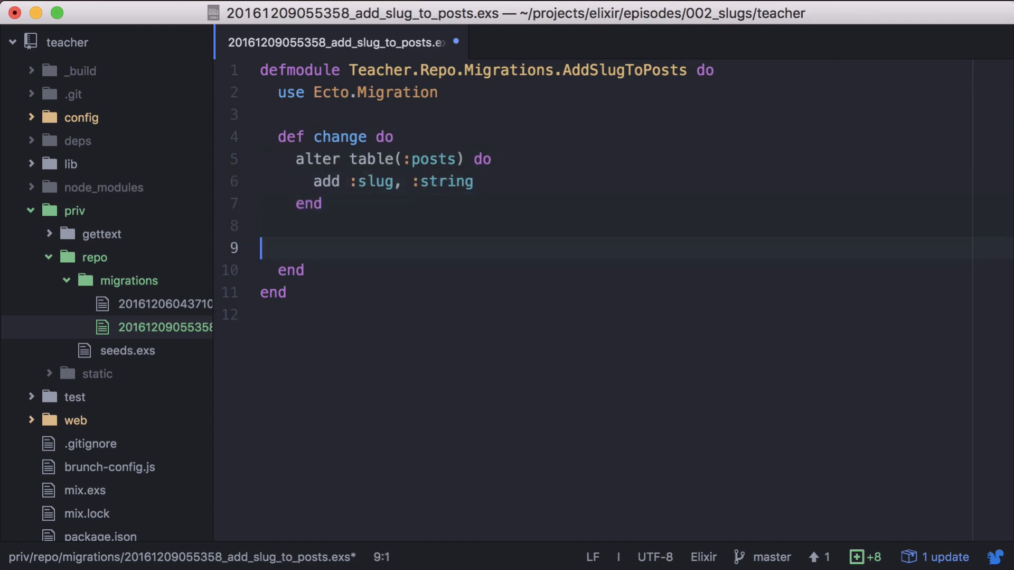
key(space)
key(space)
key(space)
key(space)
text(create)
text( index(:posts)
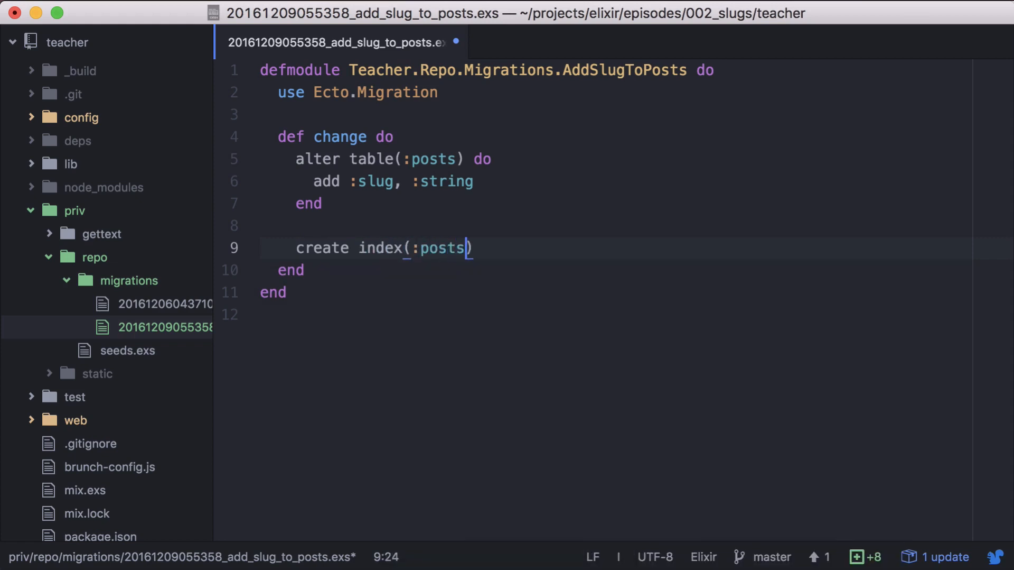
text(, [:slug], uni)
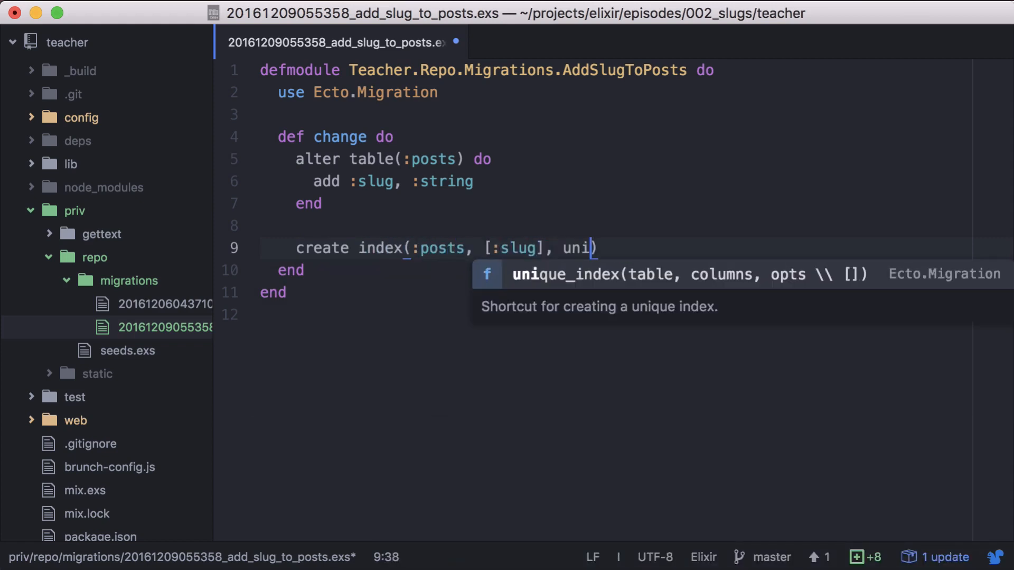
text(que: true0)
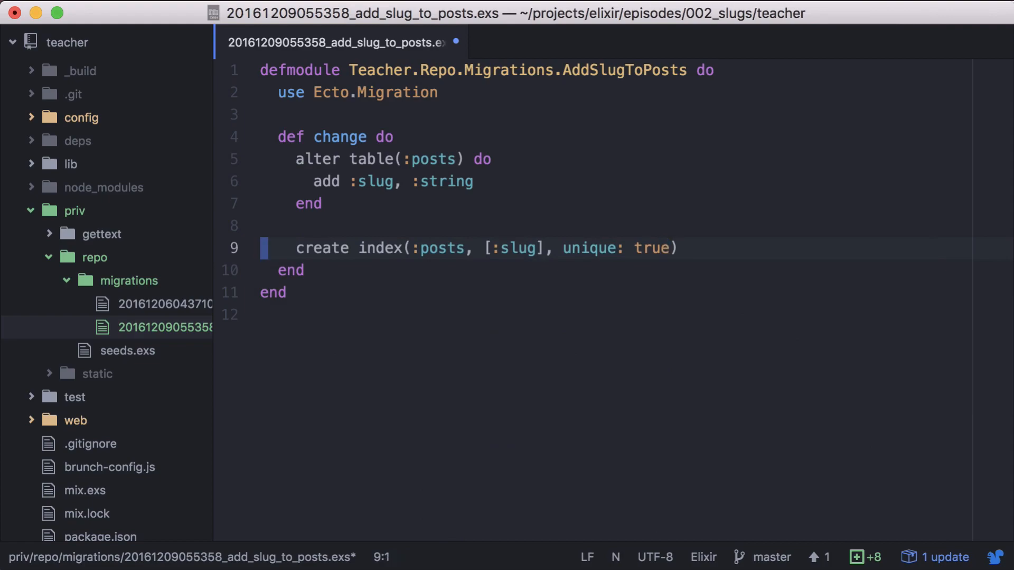
key(super+Tab)
text(mix e)
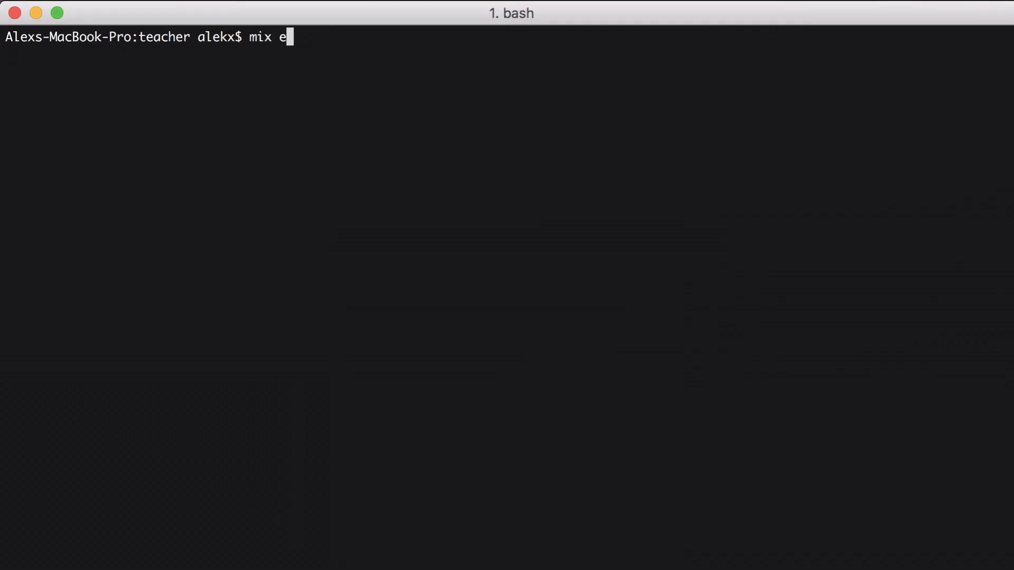
text(cto.migrate)
key(Return)
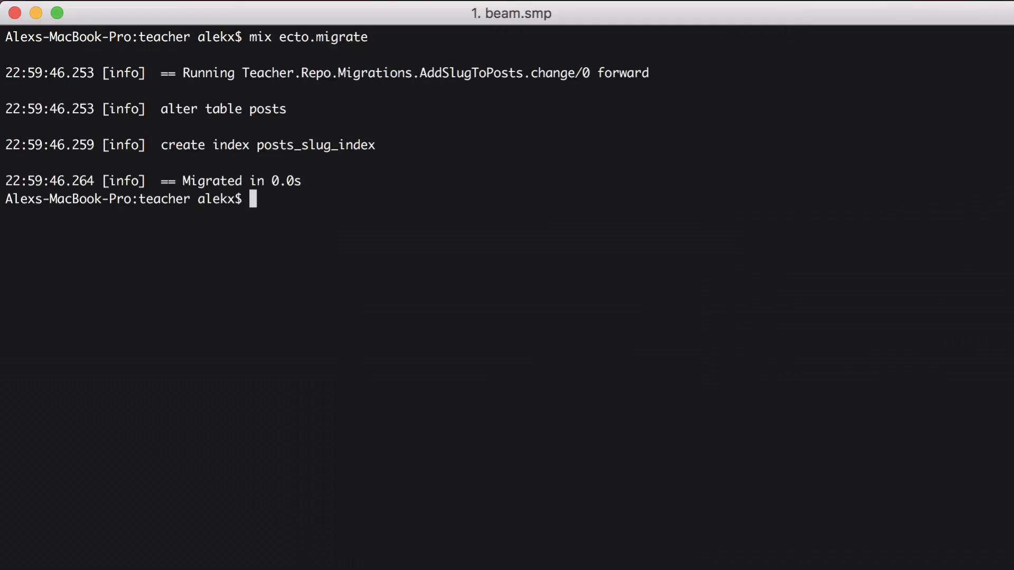
Add field :slug, :string to the Post schema and :slug to the changeset cast list, then save
key(super+Tab)
key(Down)
key(Down)
key(Down)
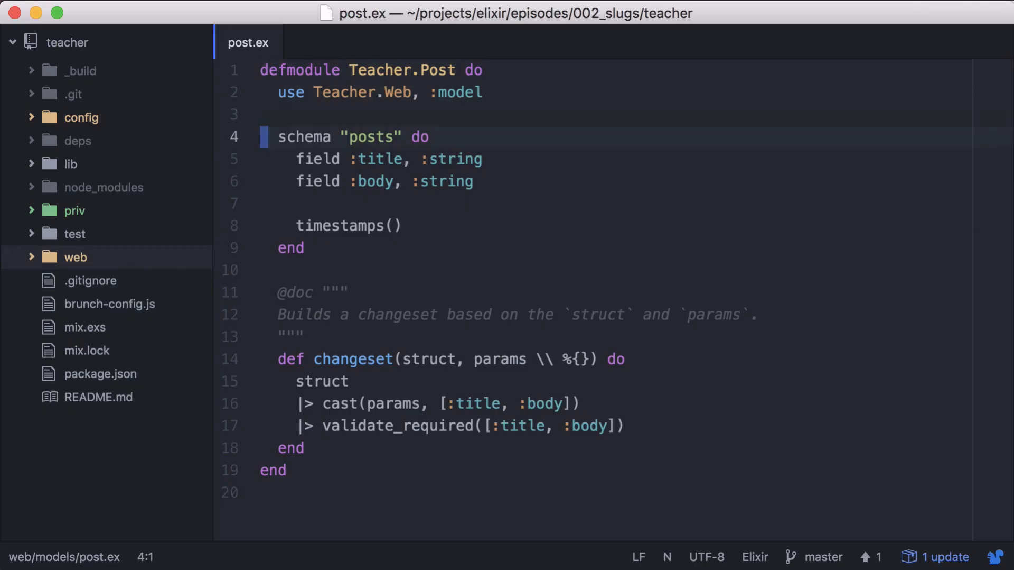
key(Down)
key(Down)
key(Down)
text(ofield :slug, )
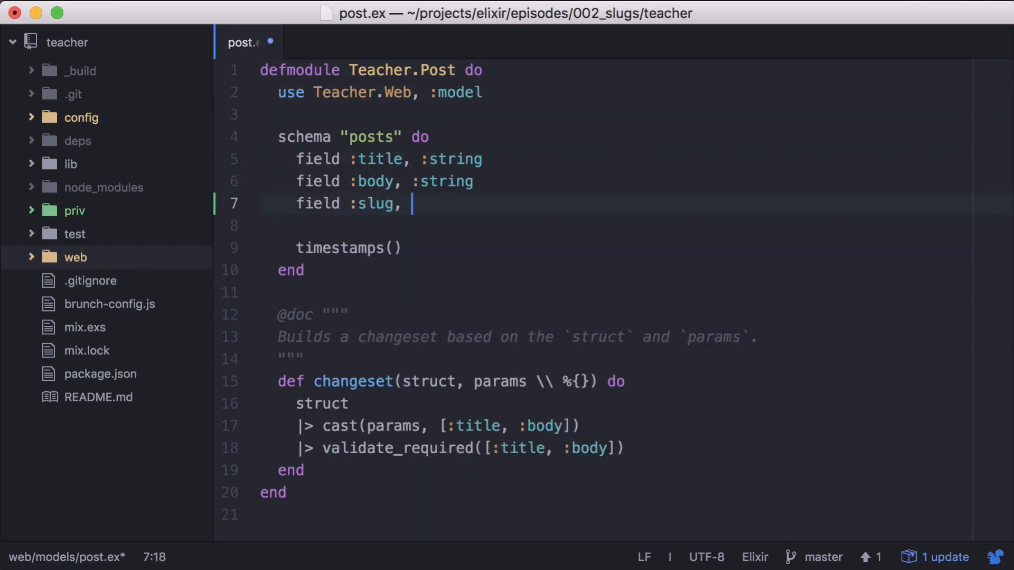
text(:string)
key(Escape)
key(Down)
key(Down)
key(Down)
key(End)
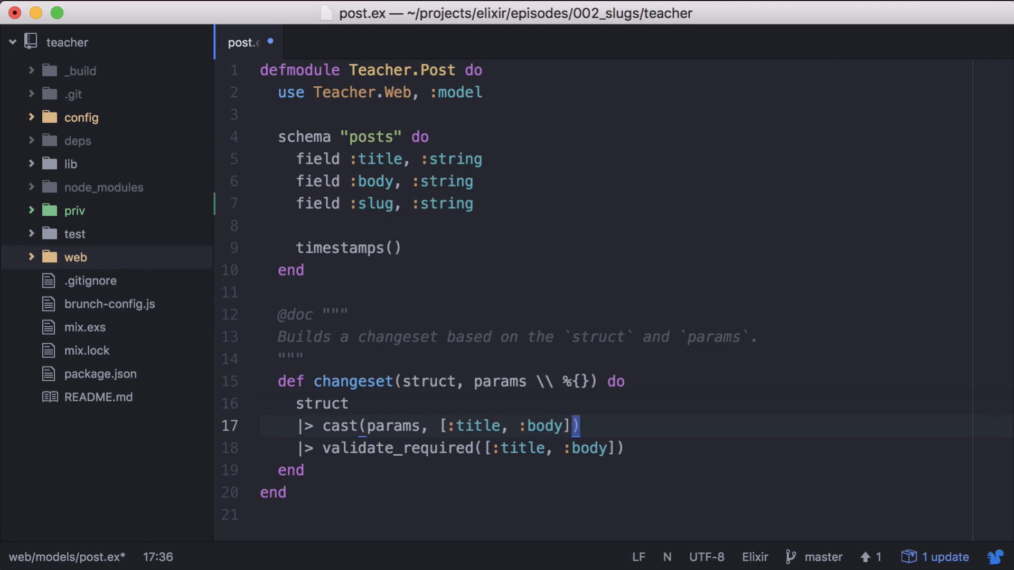
key(Left)
key(Left)
text(, :slug)
key(Escape)
text(0)
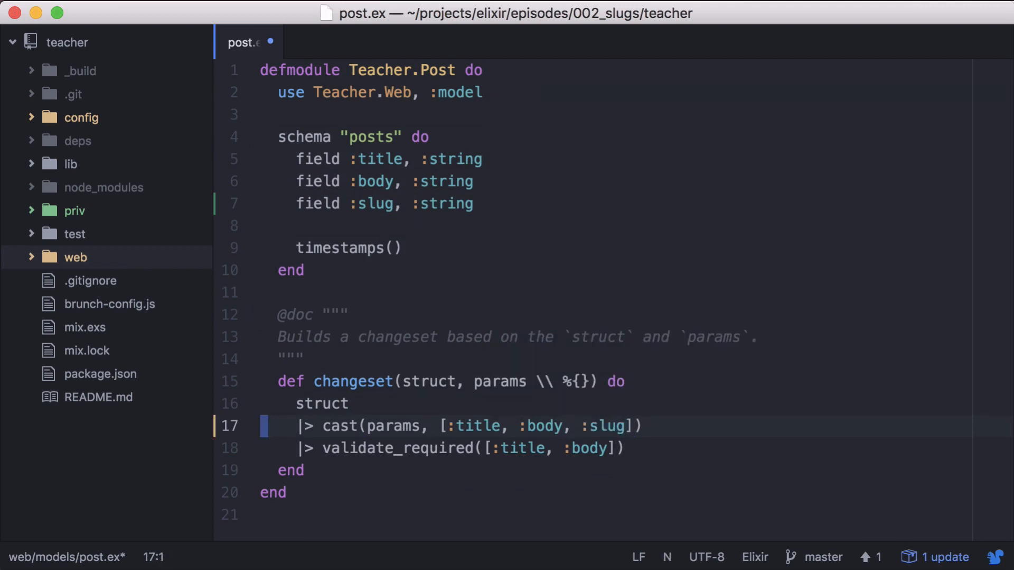
text(:w)
key(Return)
key(super+Tab)
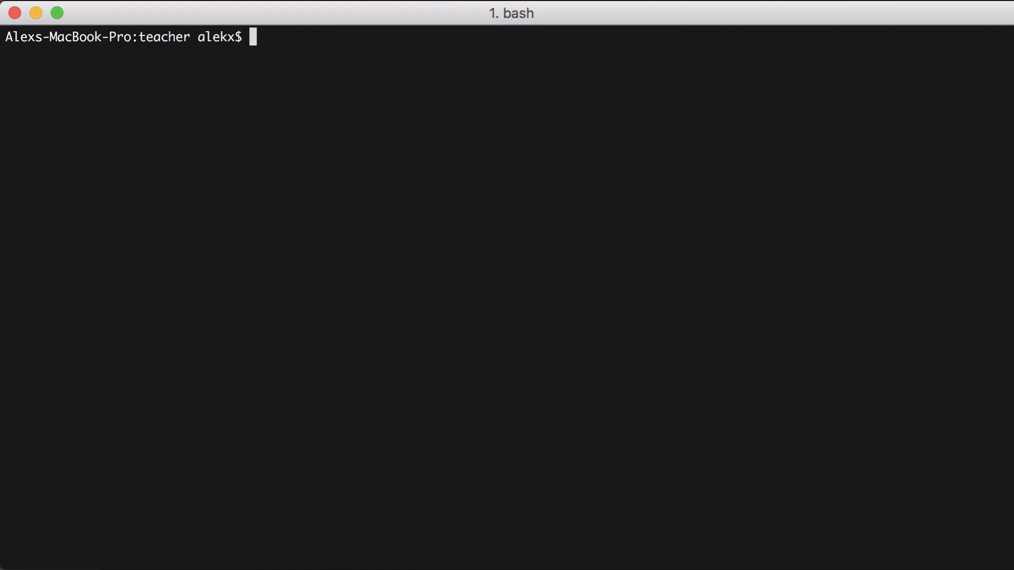
text(iex -S mi)
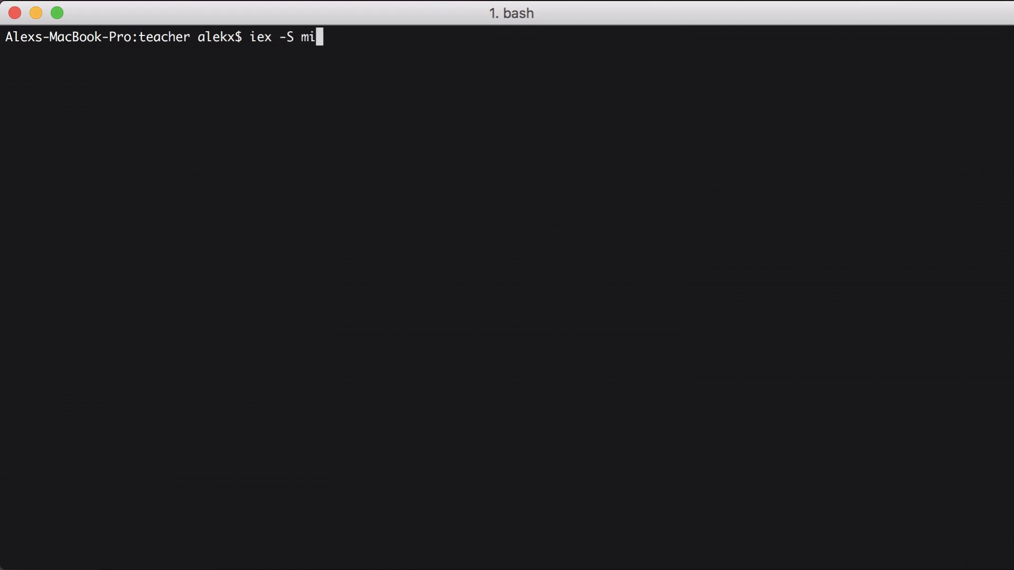
text(x)
Start IEx with Repo and Post aliased and begin slugify_post, downcasing and hyphenating the title
key(Return)
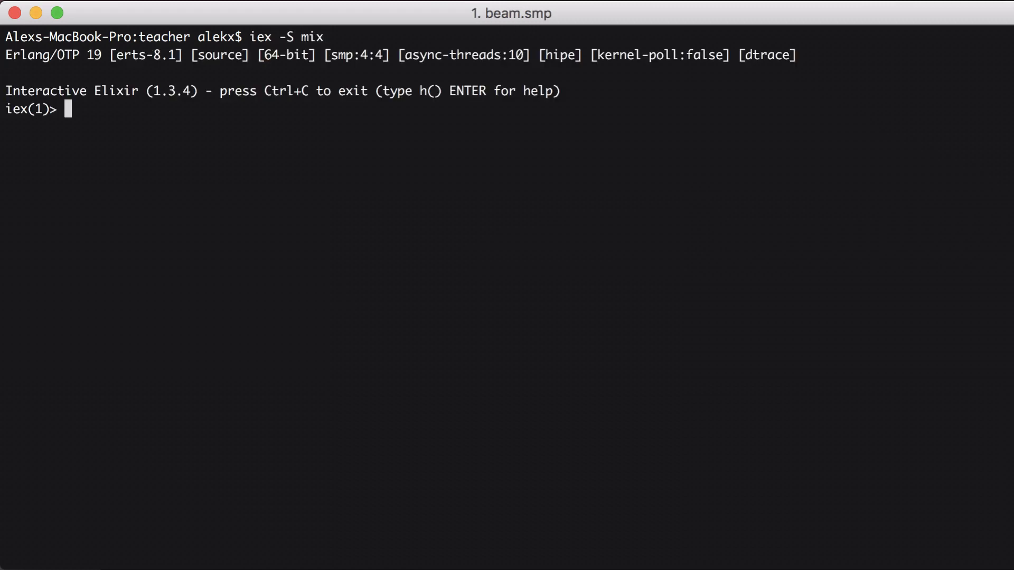
text(alias Teacher)
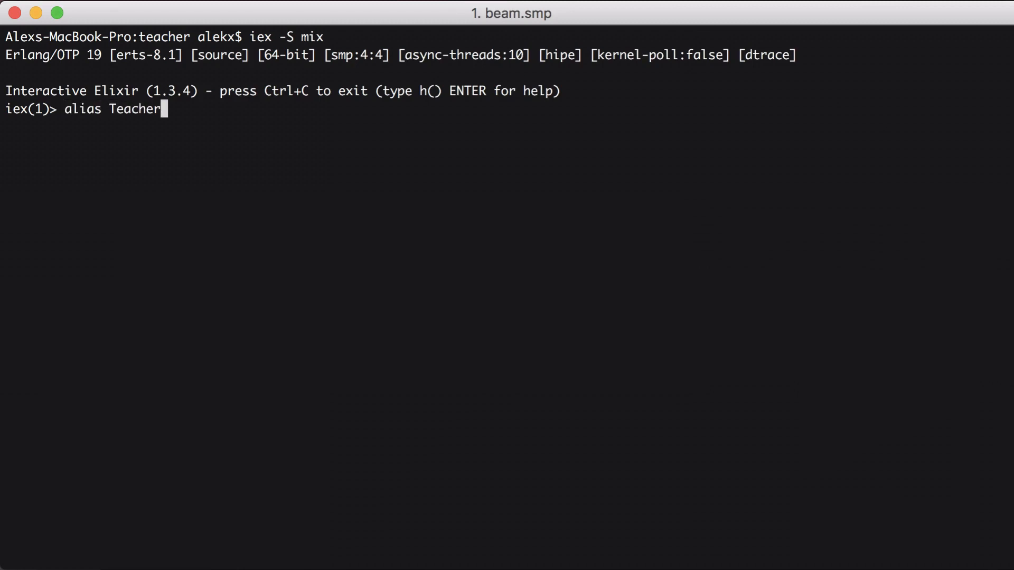
text(.{Repo, Pos)
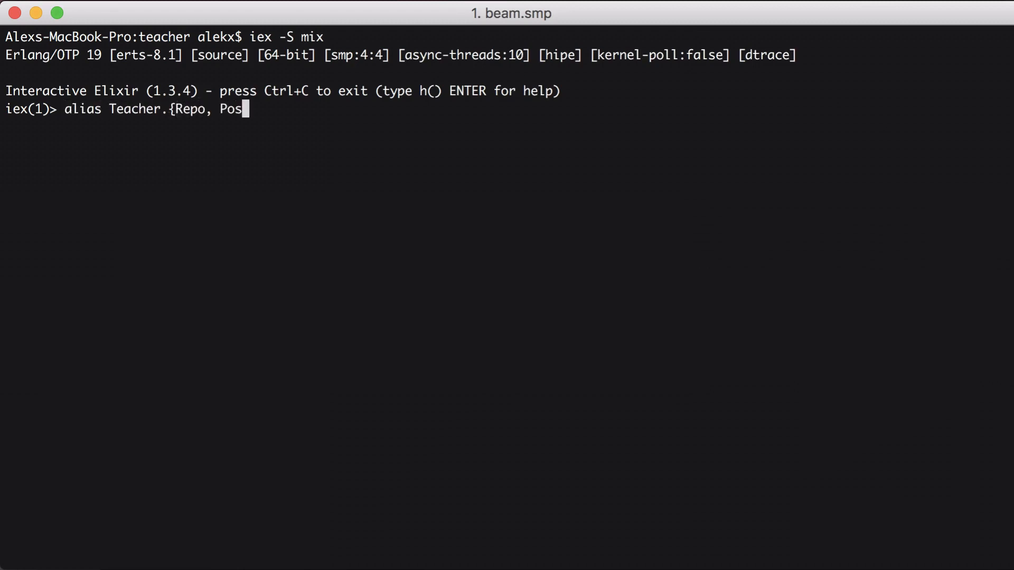
text(t})
key(Return)
text(slugif)
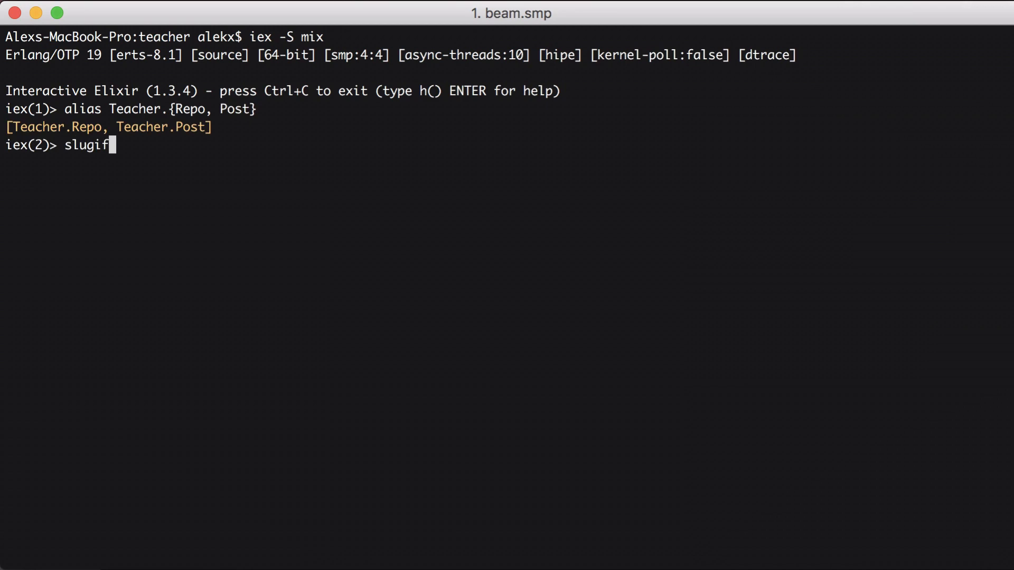
text(y_post = fn(post) -)
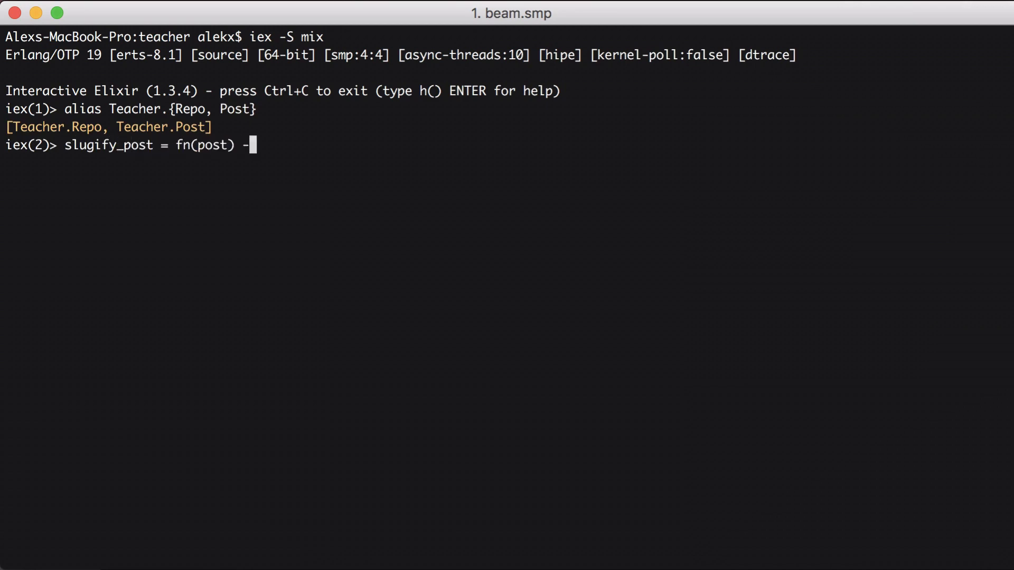
text(>)
key(Return)
text(slu)
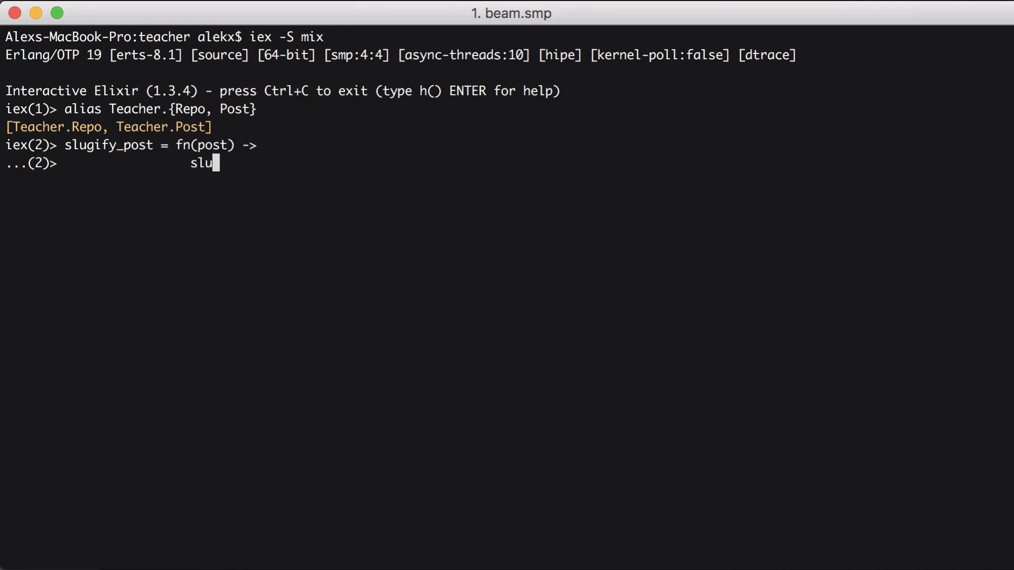
text(g = String.downcase)
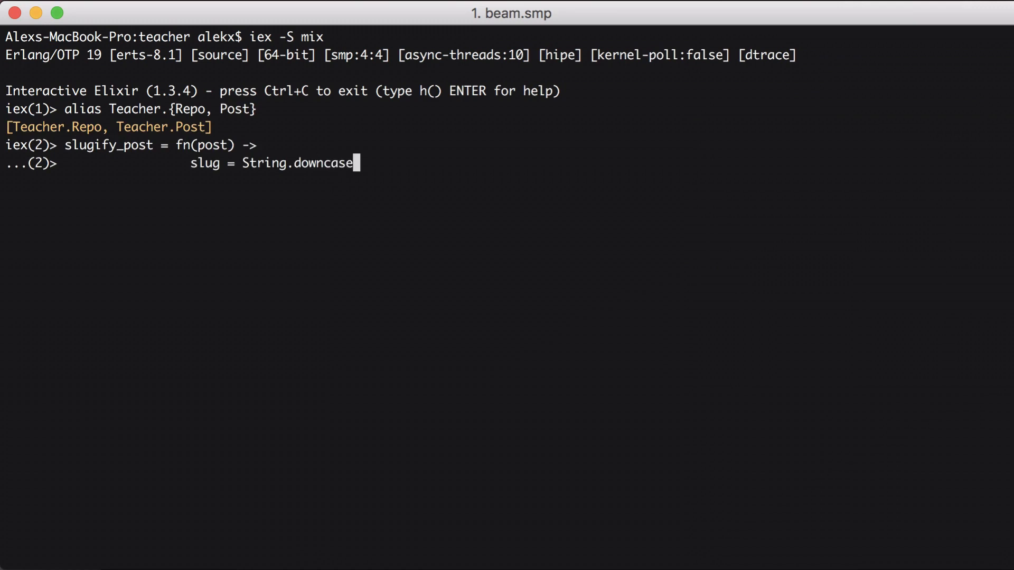
text((post.title) |> )
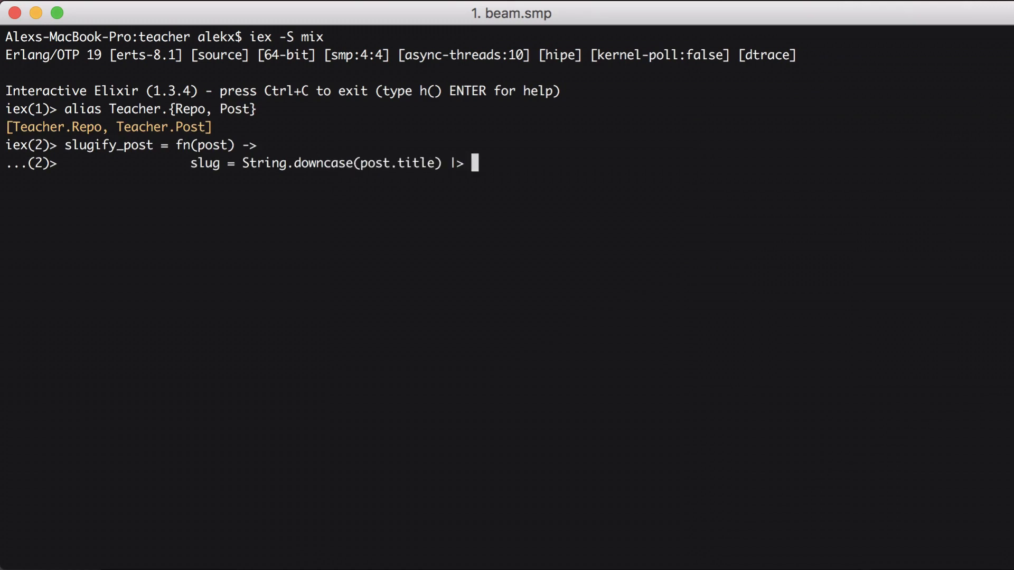
text(String.replace()
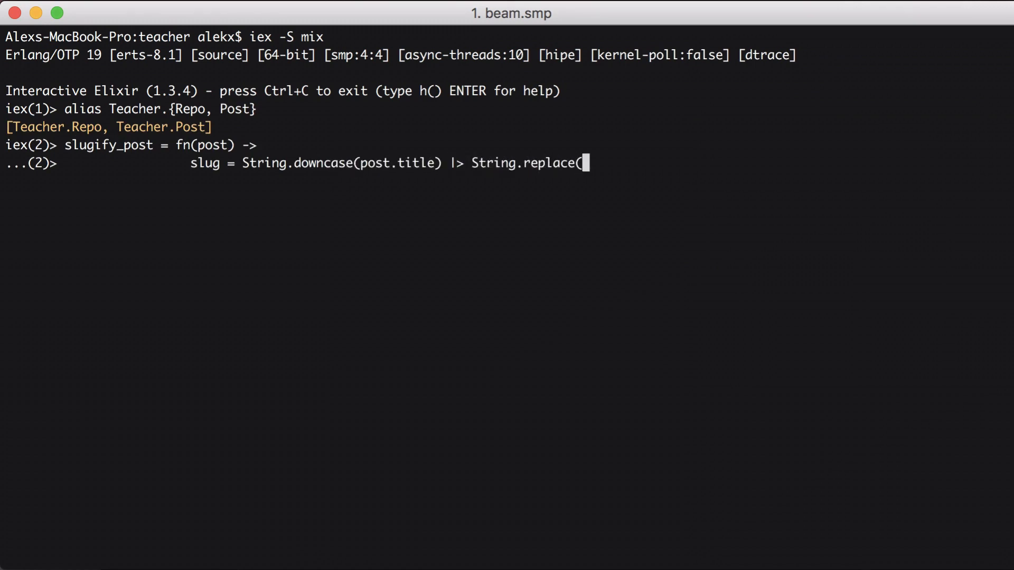
text(" ", "-"))
key(Return)
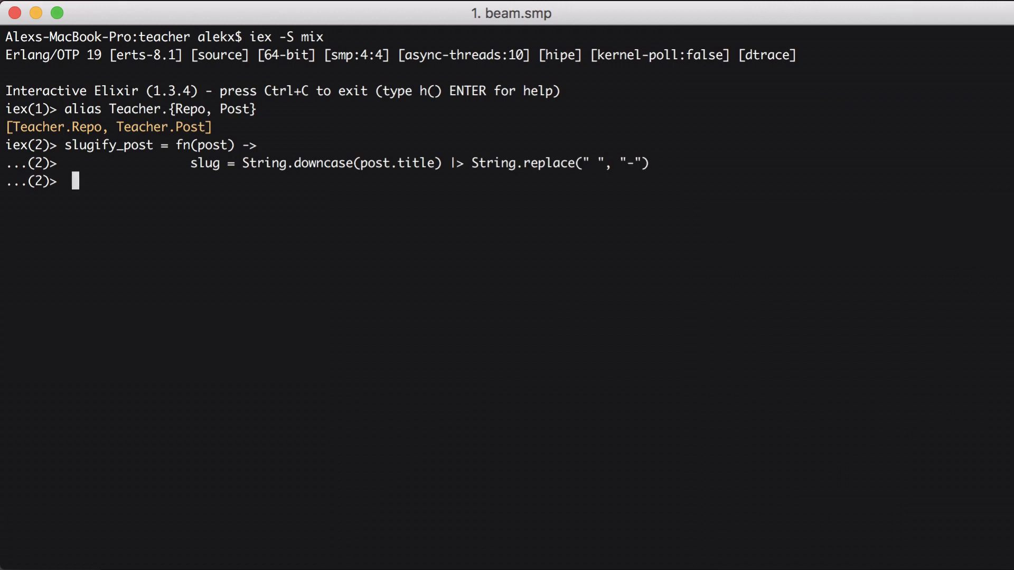
text(post.)
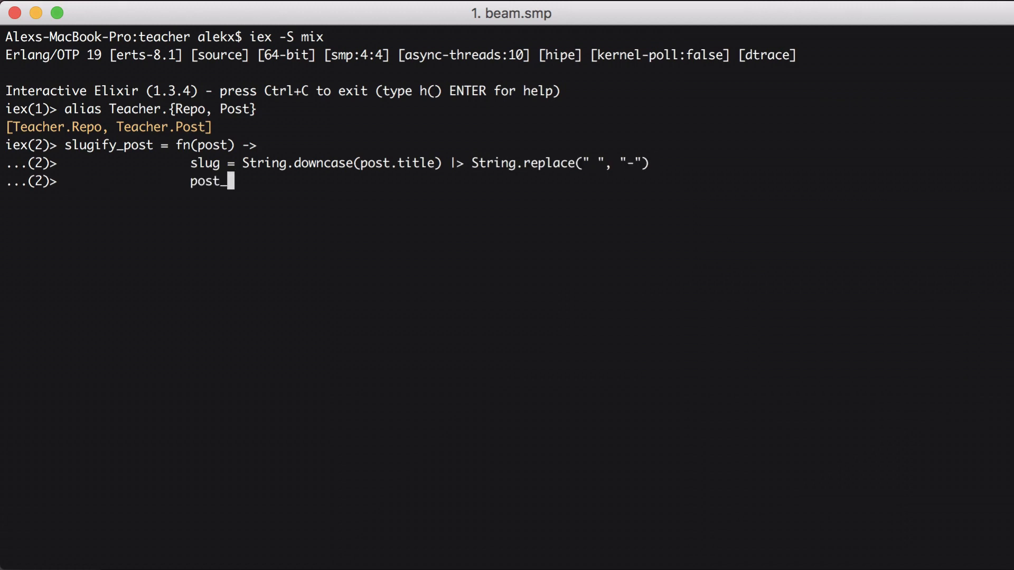
key(BackSpace)
text(_params = %{"slug")
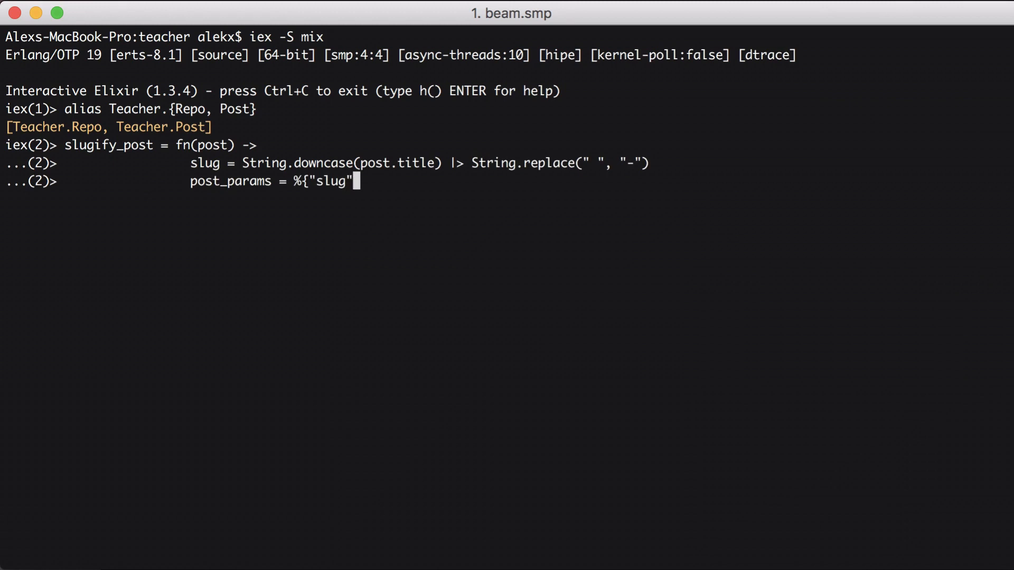
text( => slug})
Finish slugify_post with a changeset and Repo.update, then load posts = Repo.all(Post)
key(Return)
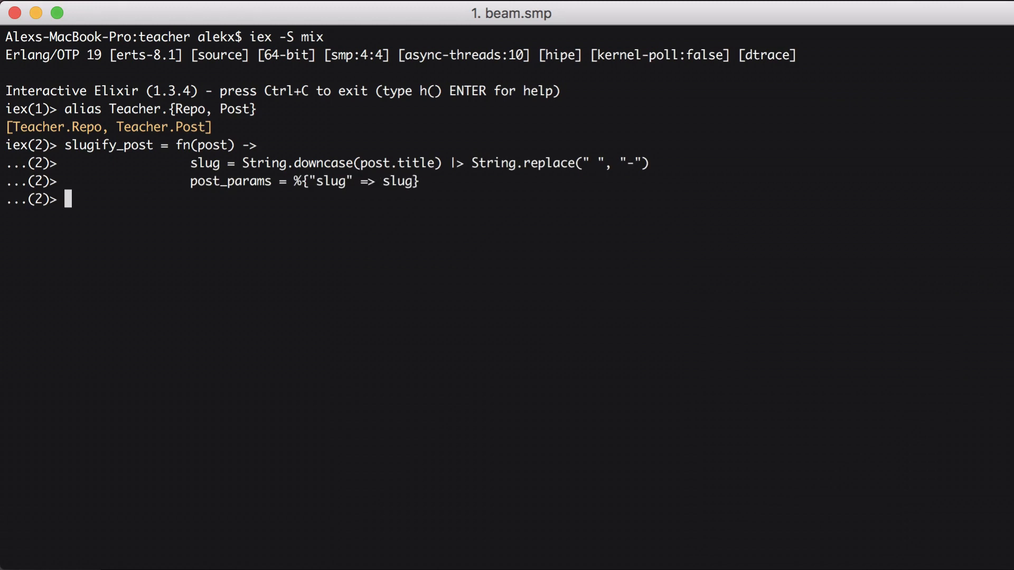
text(changeset = Post)
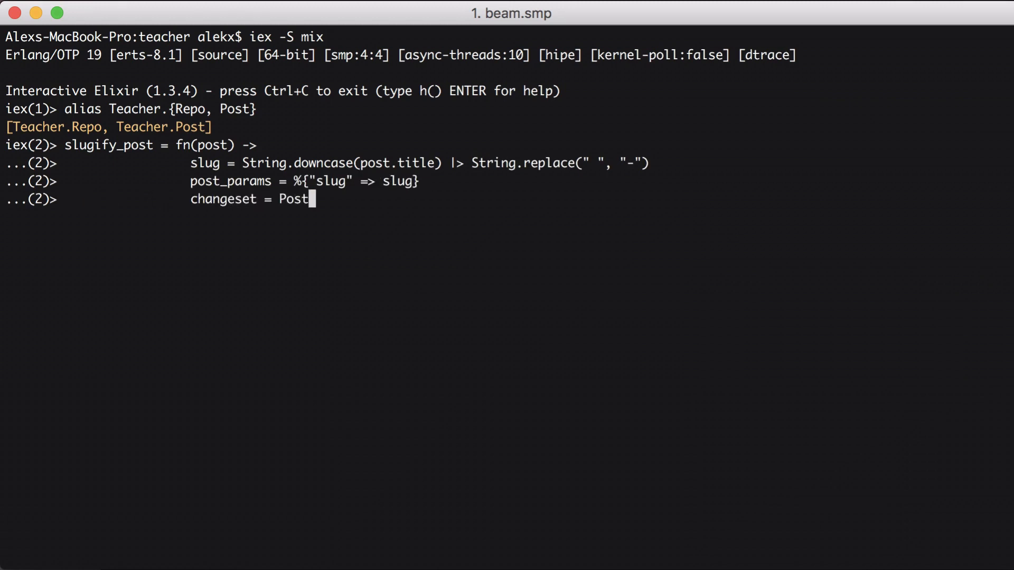
text(.changeset(post, )
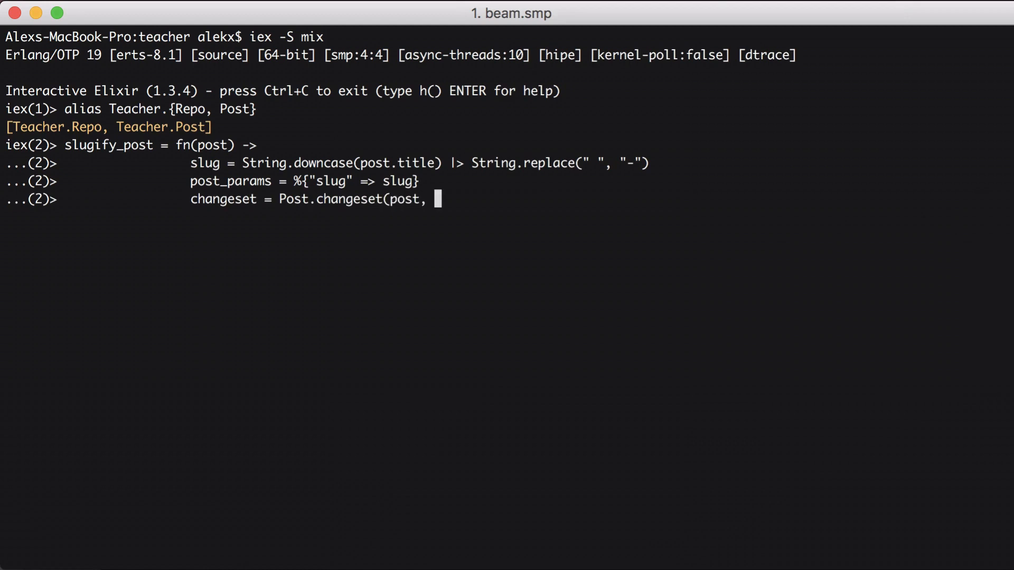
text(post_params))
key(Return)
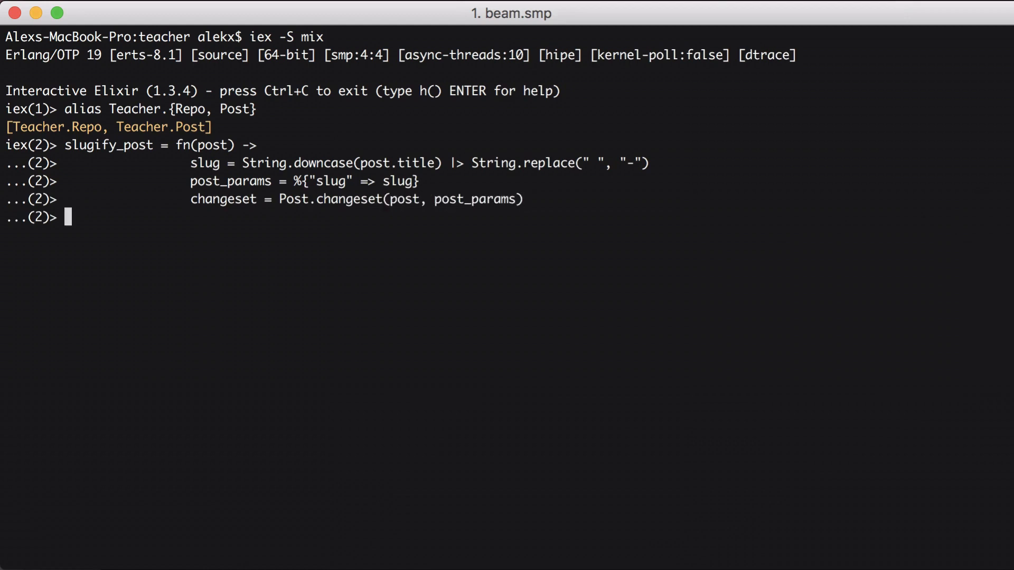
text(Repo.update)
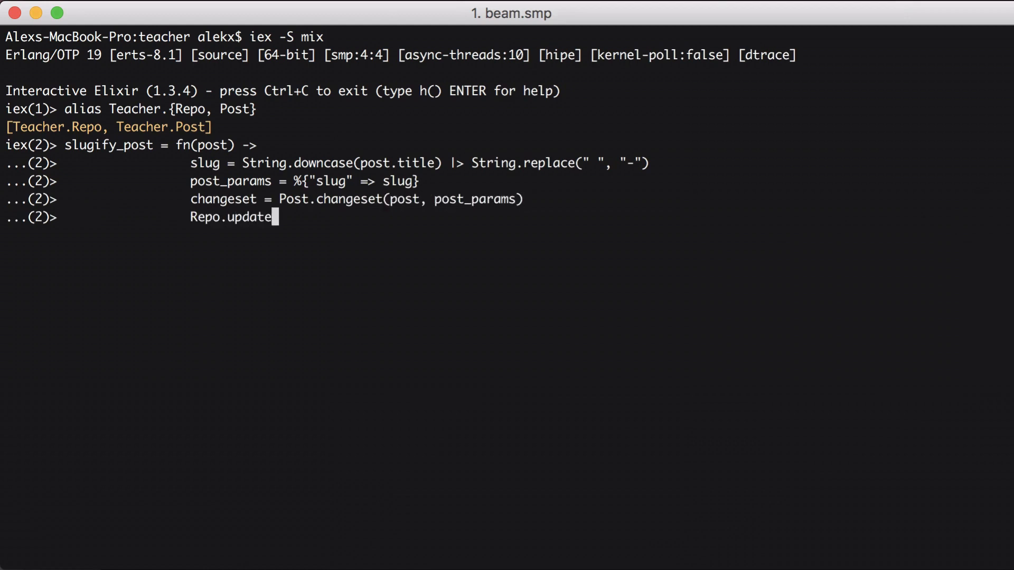
text((changeset))
key(Return)
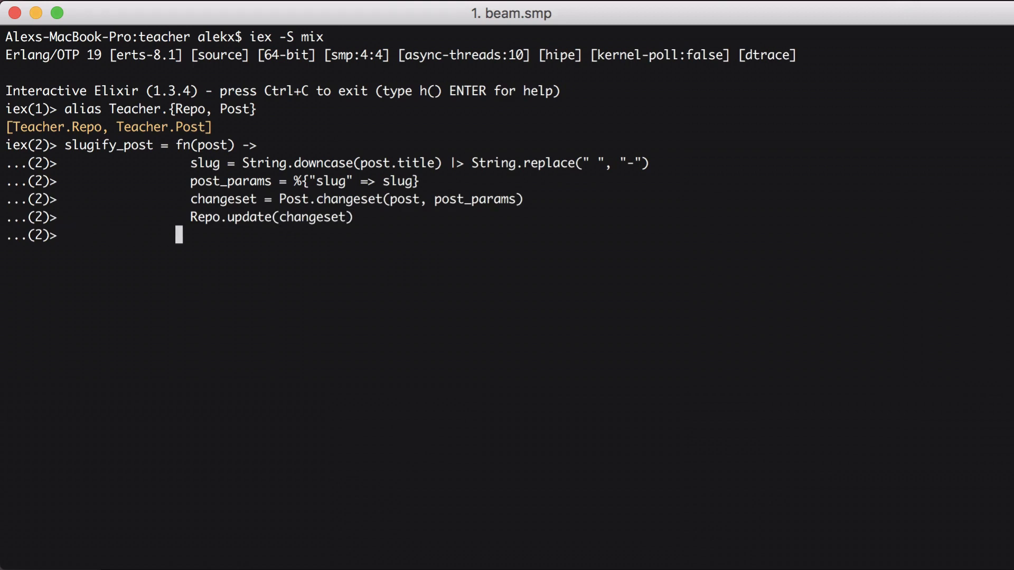
text(end)
key(Return)
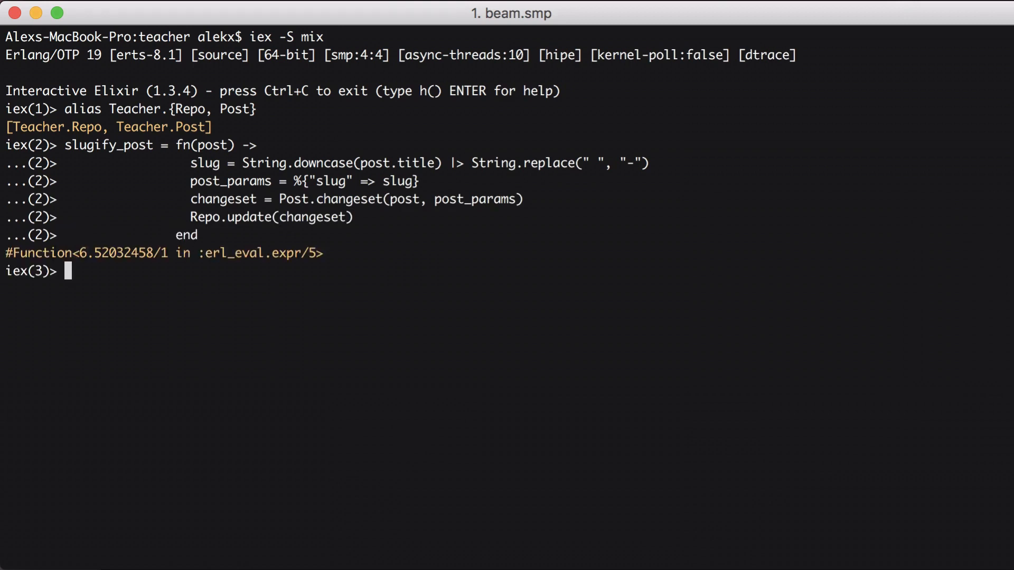
text(post)
text(s = Repo.all)
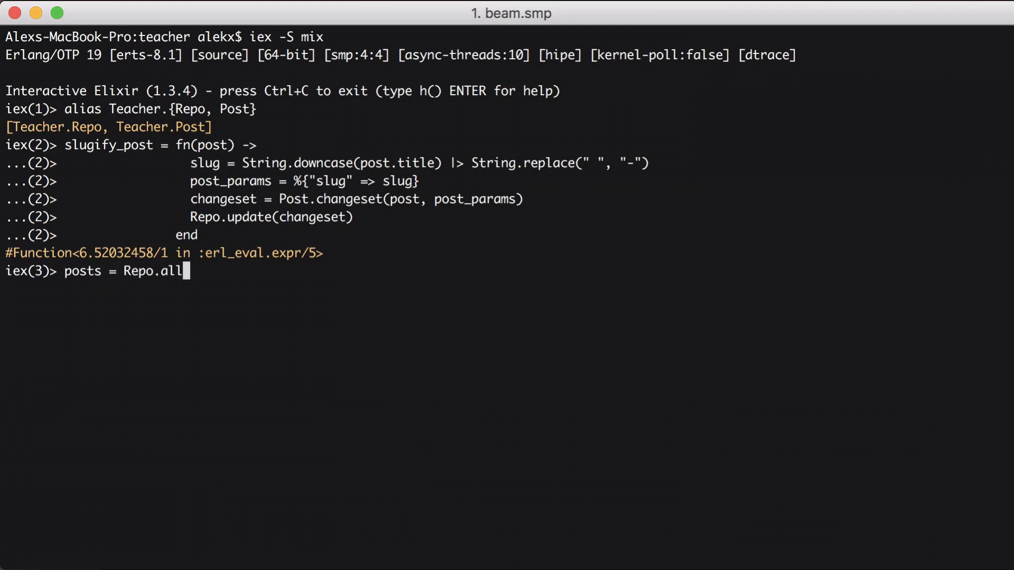
text((Post))
key(Return)
text(clear)
Clear the screen and run Enum.map(posts, slugify_post) to slug every post
key(Return)
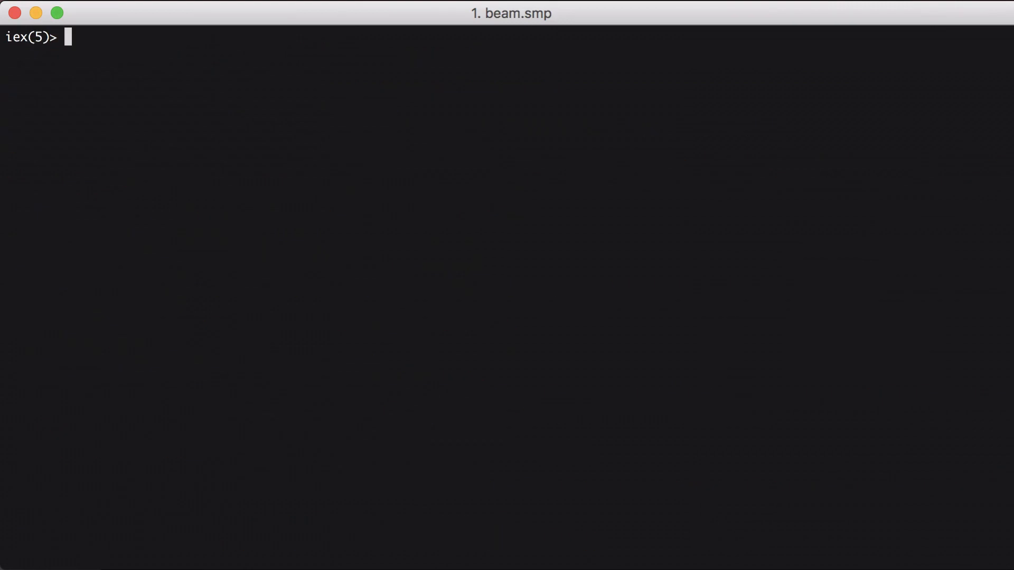
text(Enum.map(p)
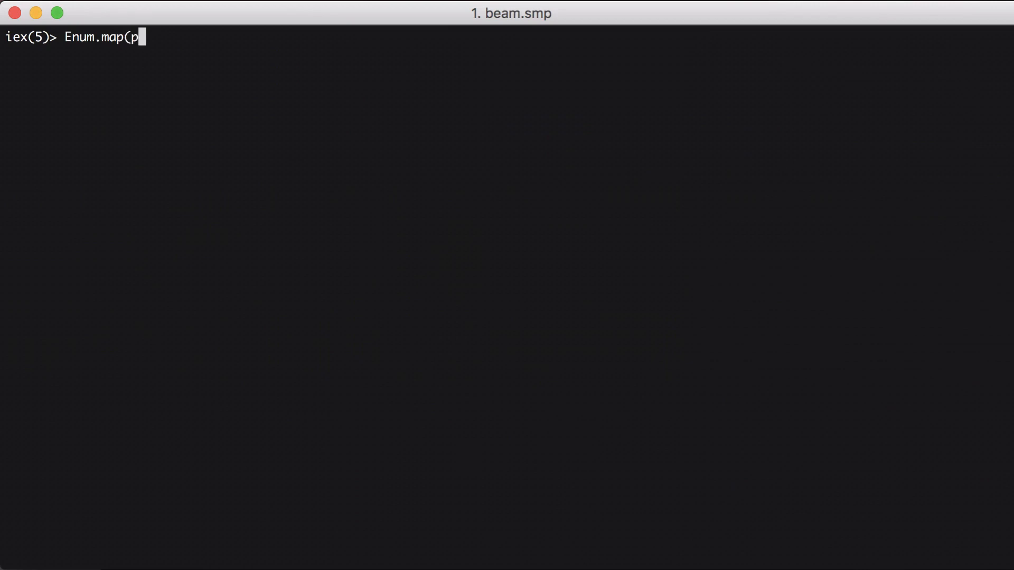
text(osts, slugify_post))
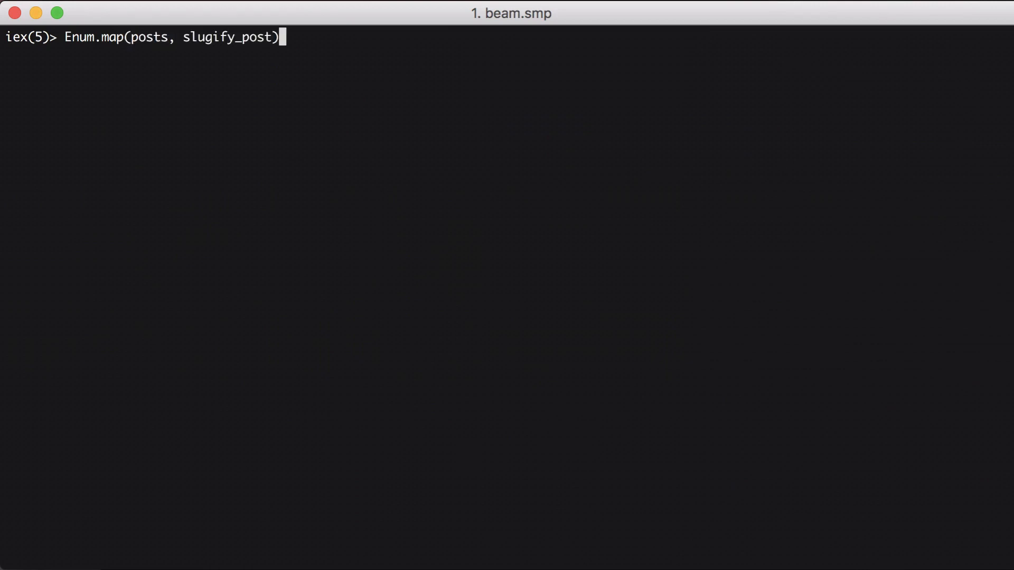
key(Return)
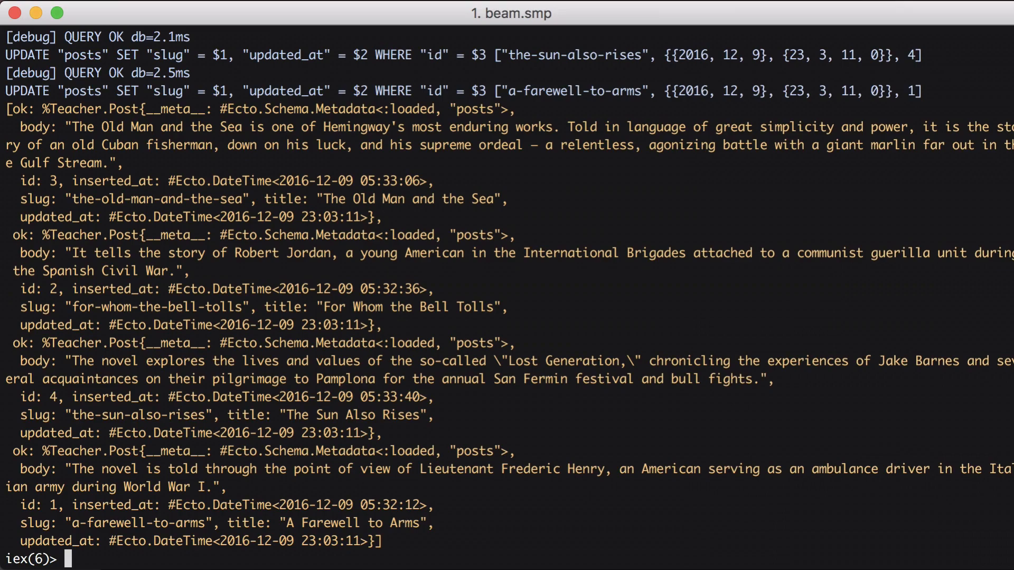
key(super+Tab)
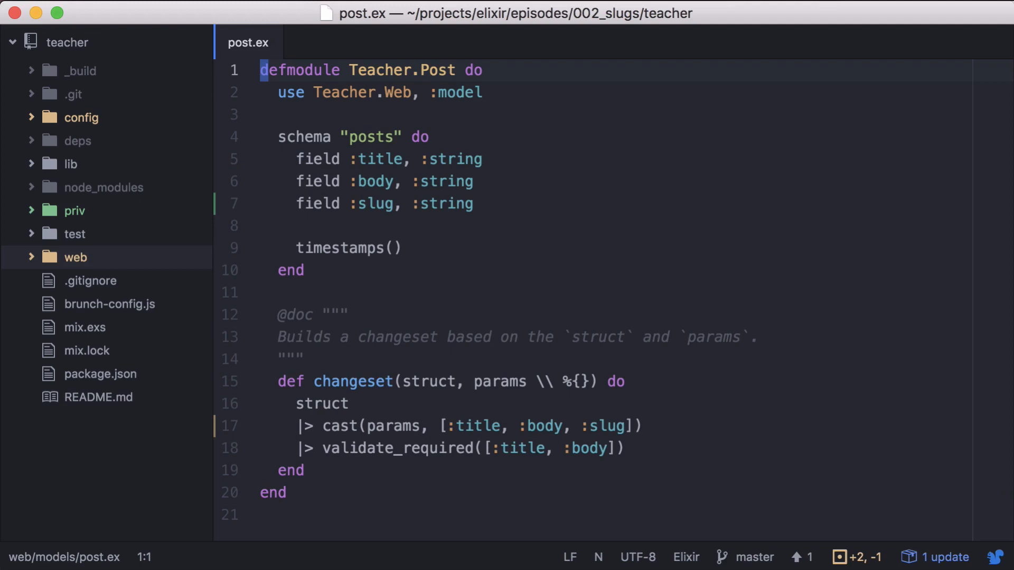
Append defimpl Phoenix.Param, for: Teacher.Post at the end of post.ex
key(shift+g)
key(o)
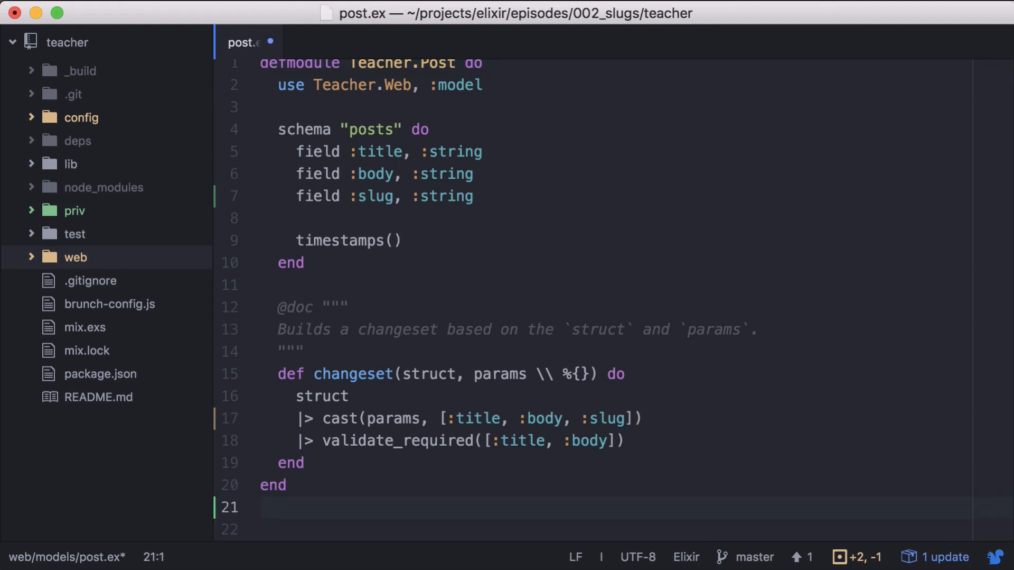
key(Return)
text(defimple)
key(BackSpace)
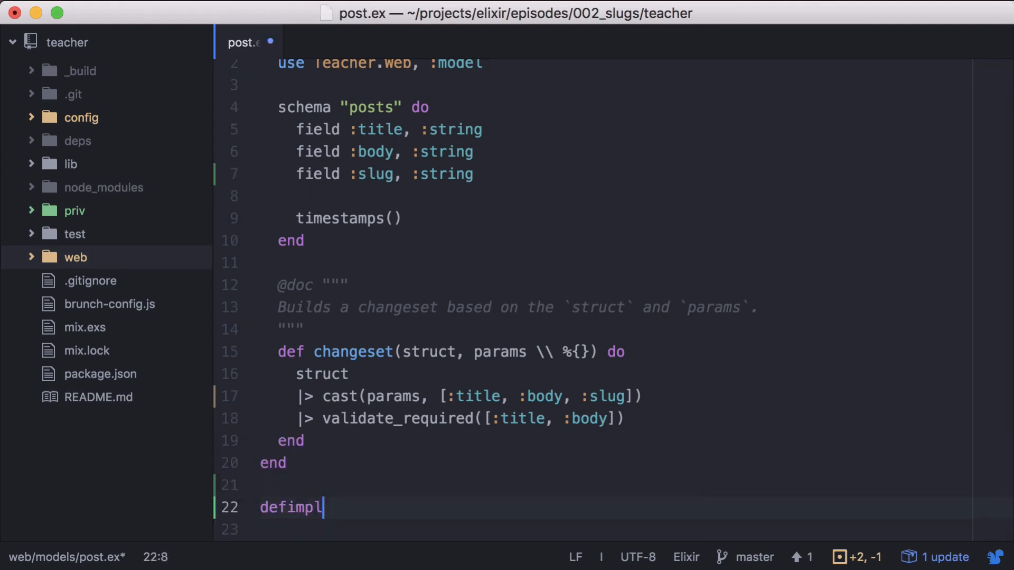
text(Phoenix.)
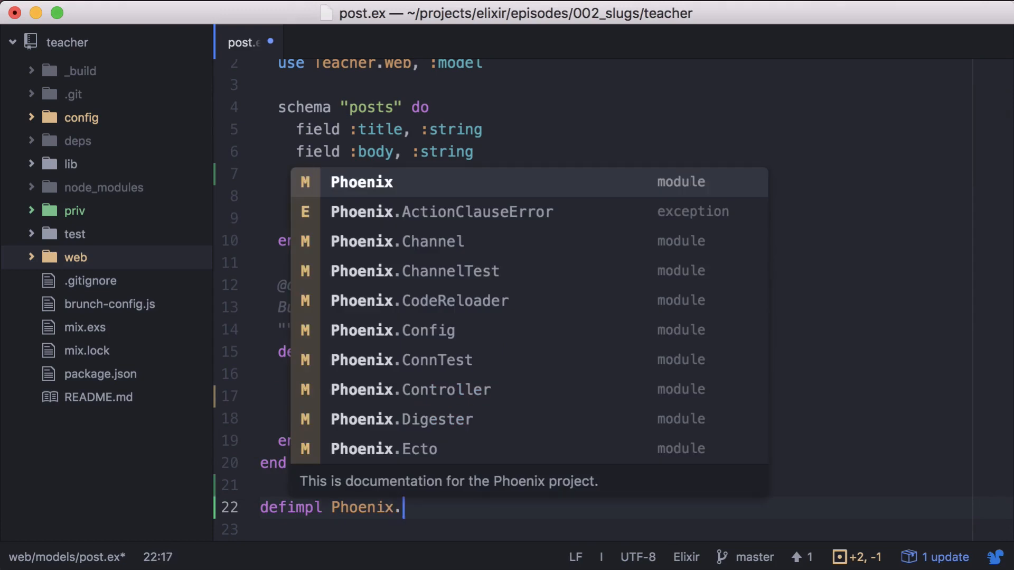
text(Param, for)
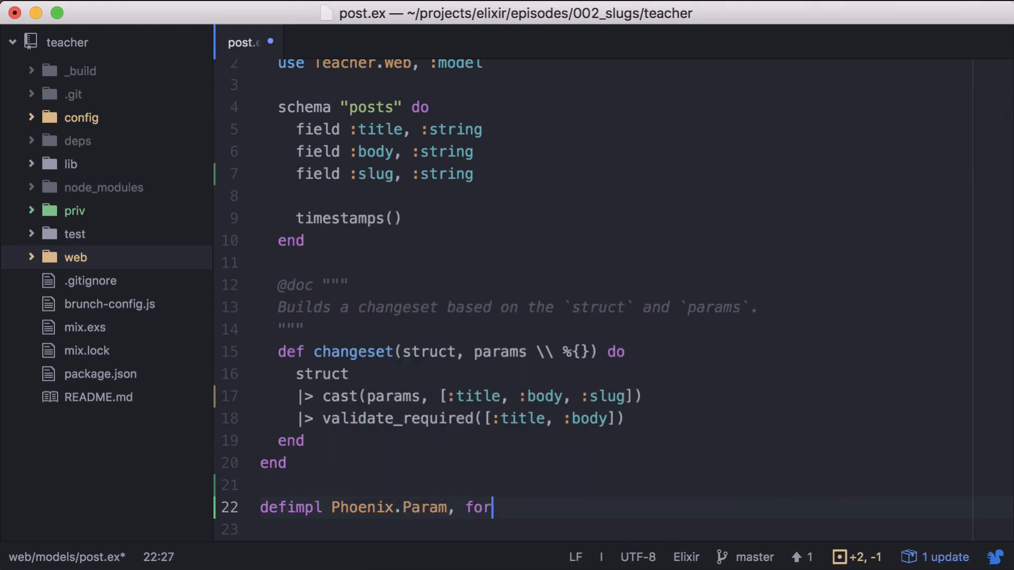
text(: Teacher.Pos)
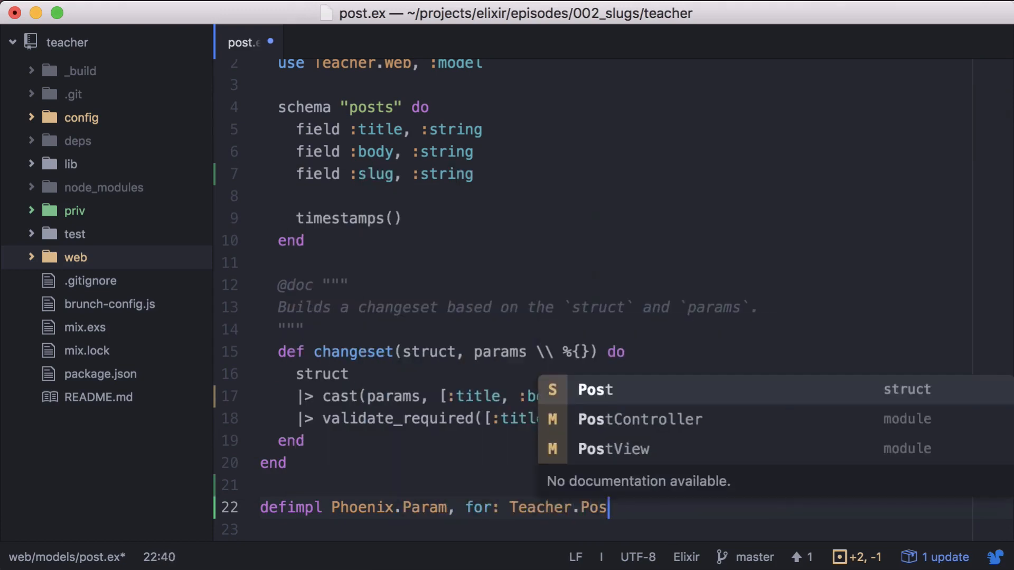
text(t do)
key(Return)
text(end)
key(super+shift+Return)
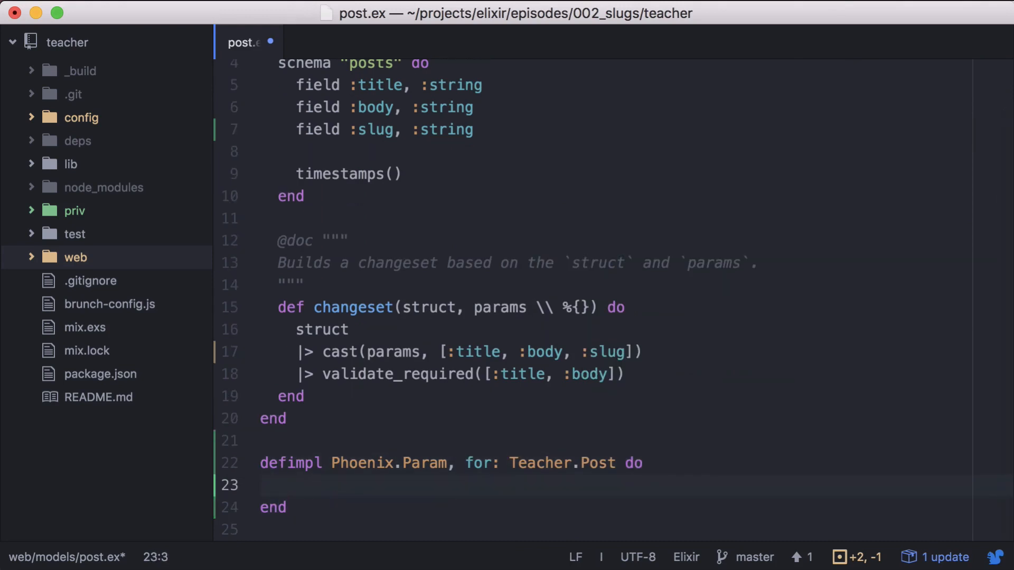
text(def to_pa)
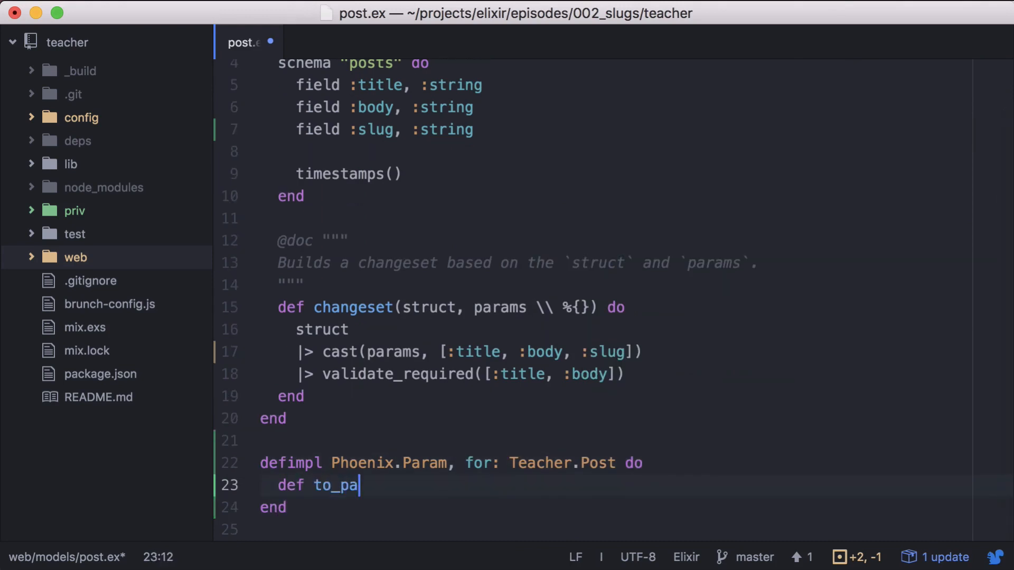
text(ram(%)
text({slug: s)
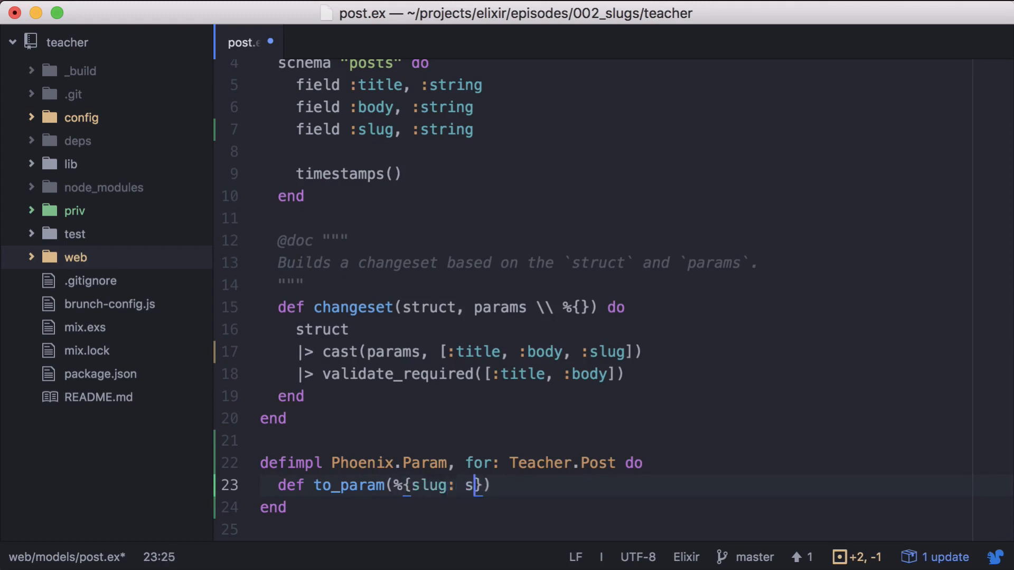
text(lug)
Write to_param(%{slug: slug}) returning "#{slug}" inside the implementation
key(Right)
key(Right)
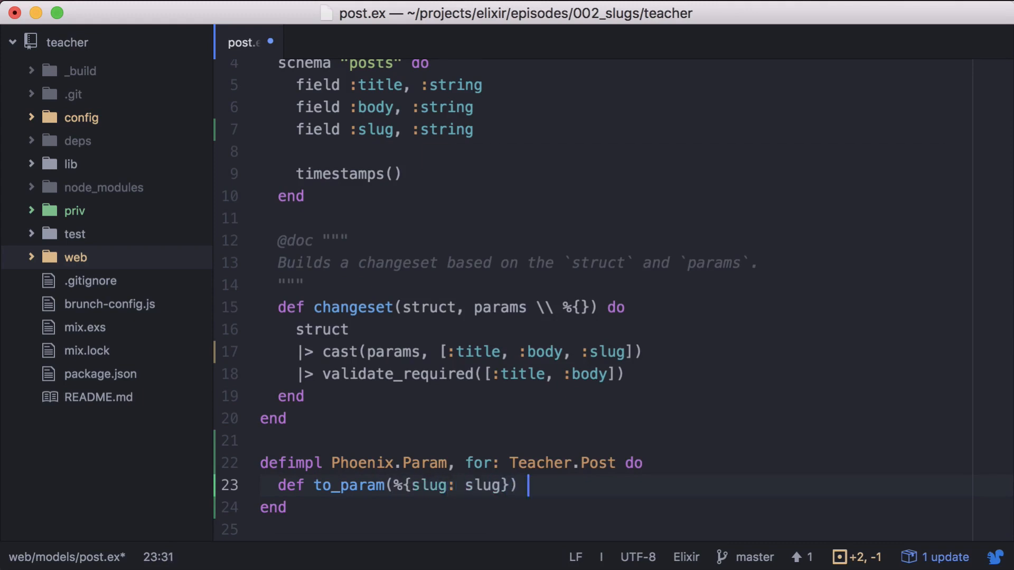
text(do)
key(Return)
text(end)
key(Escape)
text(ko)
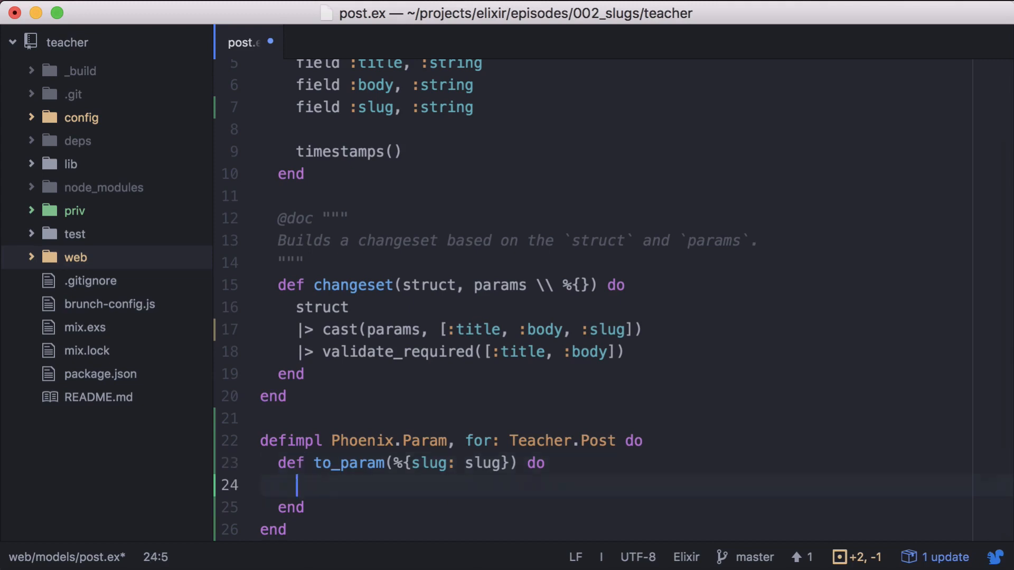
text("#{slug}")
key(Escape)
Save post.ex and change show's Repo.get!(Post, id) to Repo.get_by!(Post, slug: id) in post_controller.ex
key(:w)
key(Return)
key(ctrl+p)
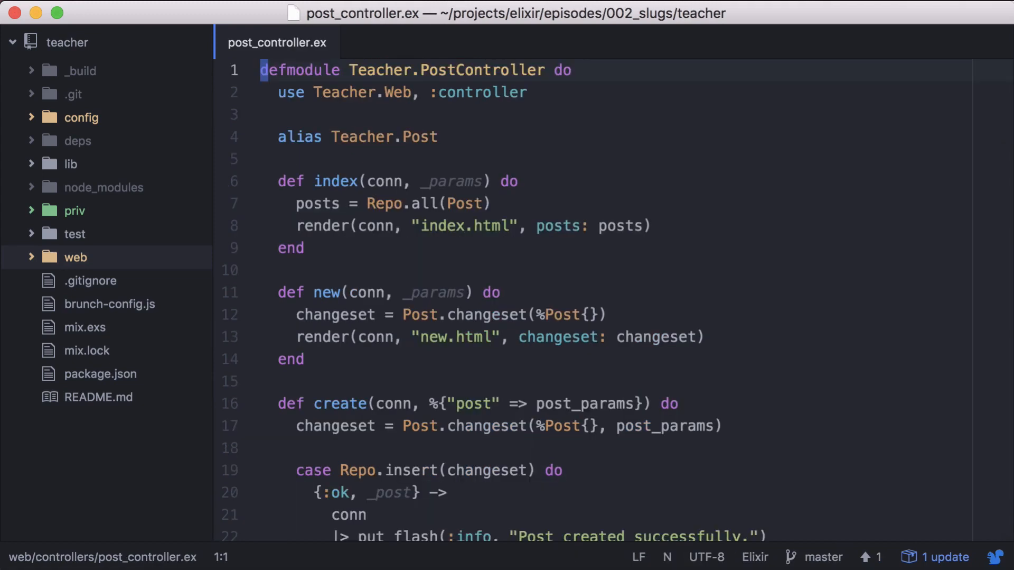
text(/get)
key(Return)
text(ea_by)
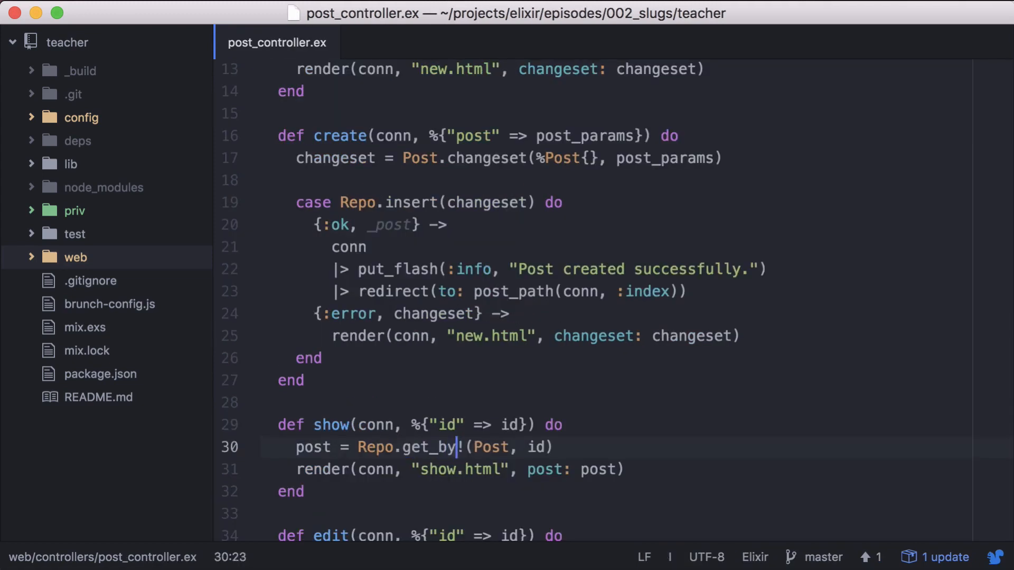
key(Escape)
key(f)
key(i)
key(i)
text(slug:)
key(Escape)
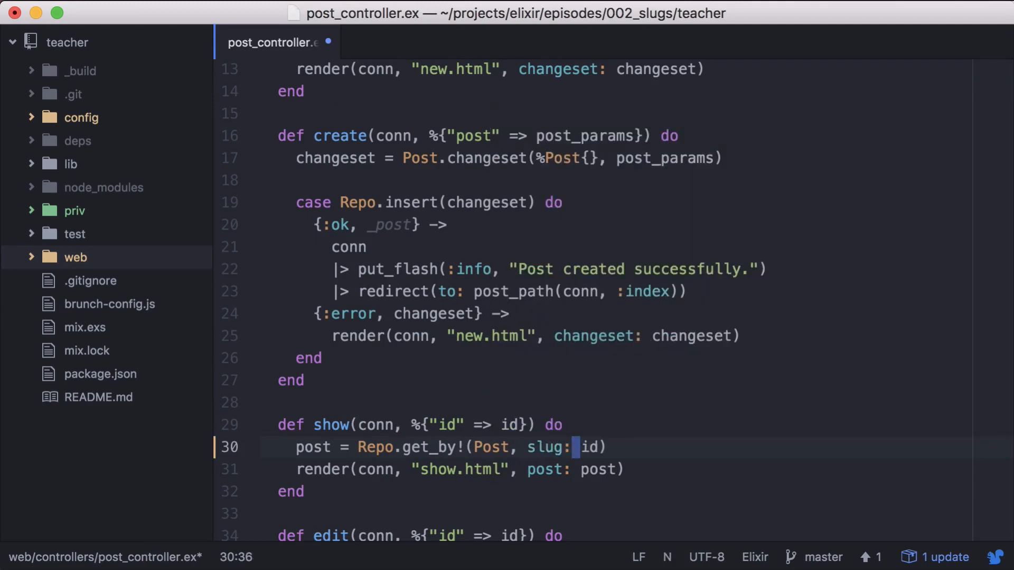
text(nea_by)
Change the edit action's fetch to Repo.get_by!(Post, slug: id)
key(Escape)
key(f)
key(P)
key(l)
key(l)
key(f)
key(i)
key(i)
text(slug:)
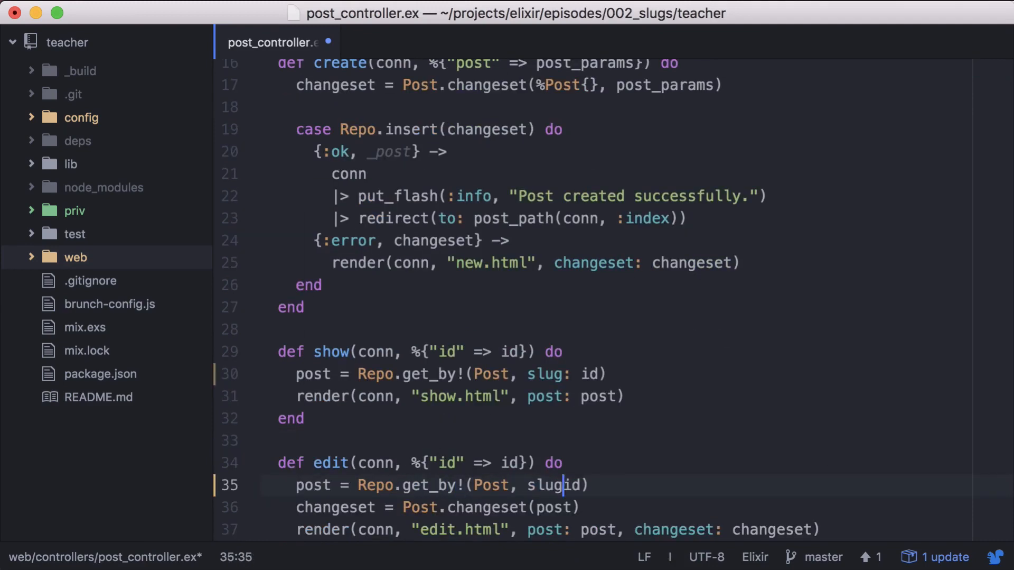
key(Escape)
text(nea_by)
Change update and delete to fetch with Repo.get_by!(Post, slug: id)
key(Escape)
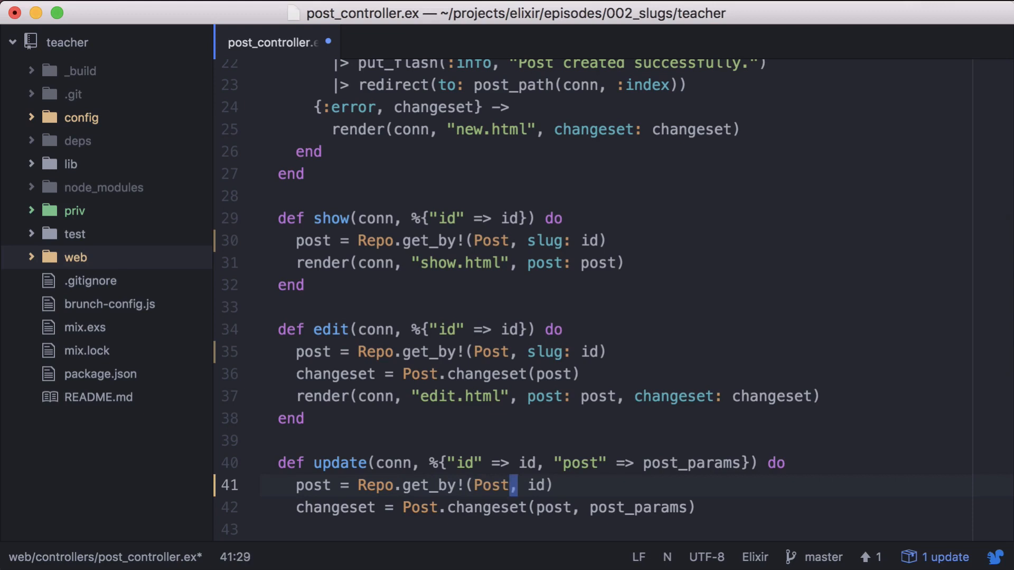
key(f)
key(i)
key(i)
text(slug:)
key(Escape)
text(nea)
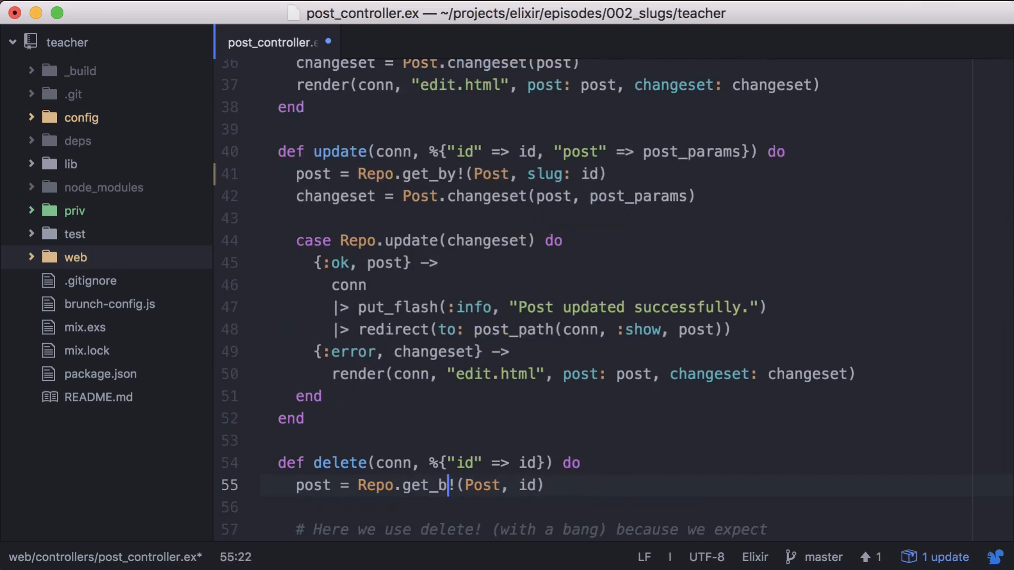
text(_by)
key(Escape)
key(f)
key(i)
key(i)
text(slug:)
key(Escape)
key(super+Tab)
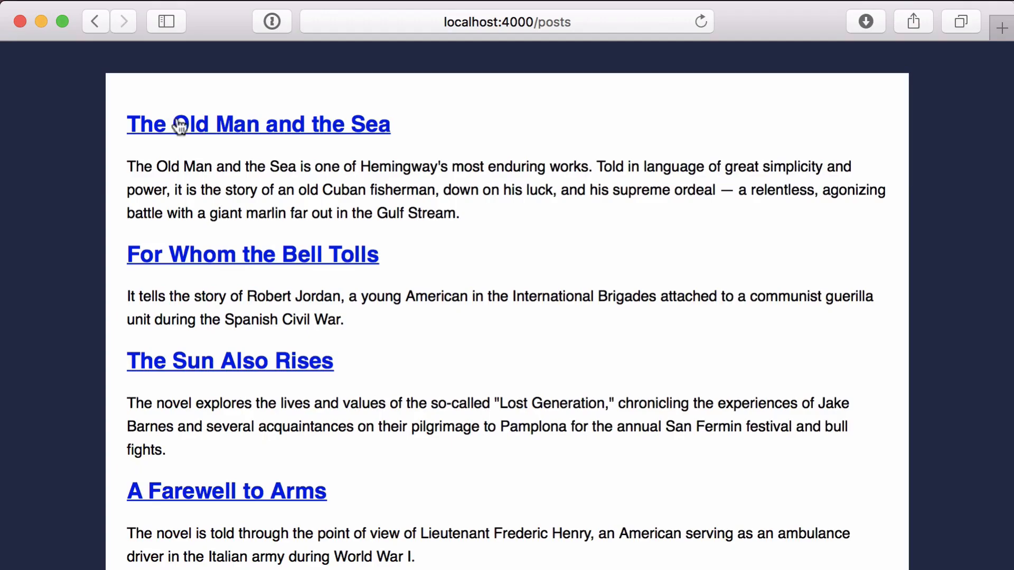
View For Whom the Bell Tolls at its slug URL /posts/for-whom-the-bell-tolls
click(198, 242)
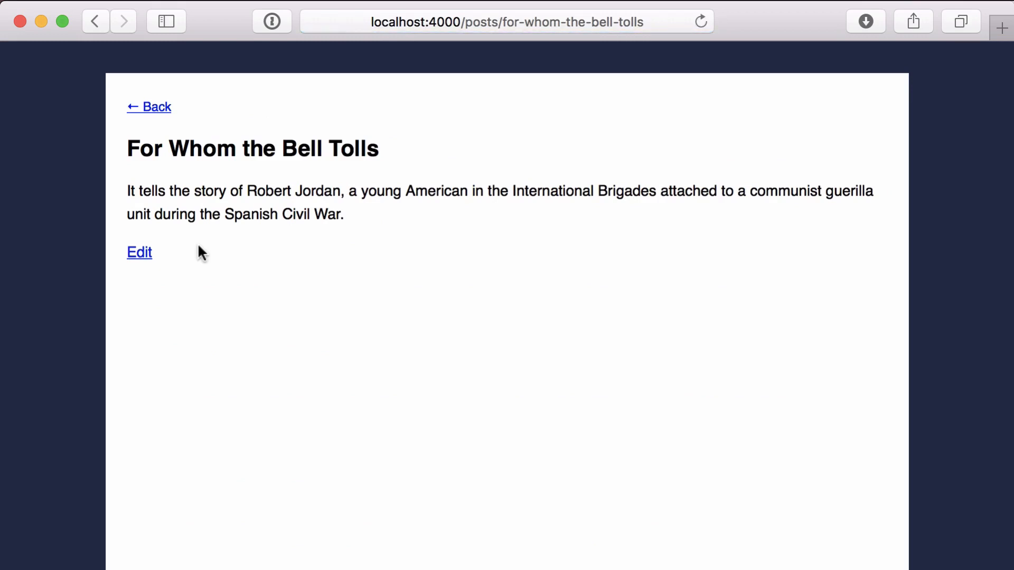
click(656, 22)
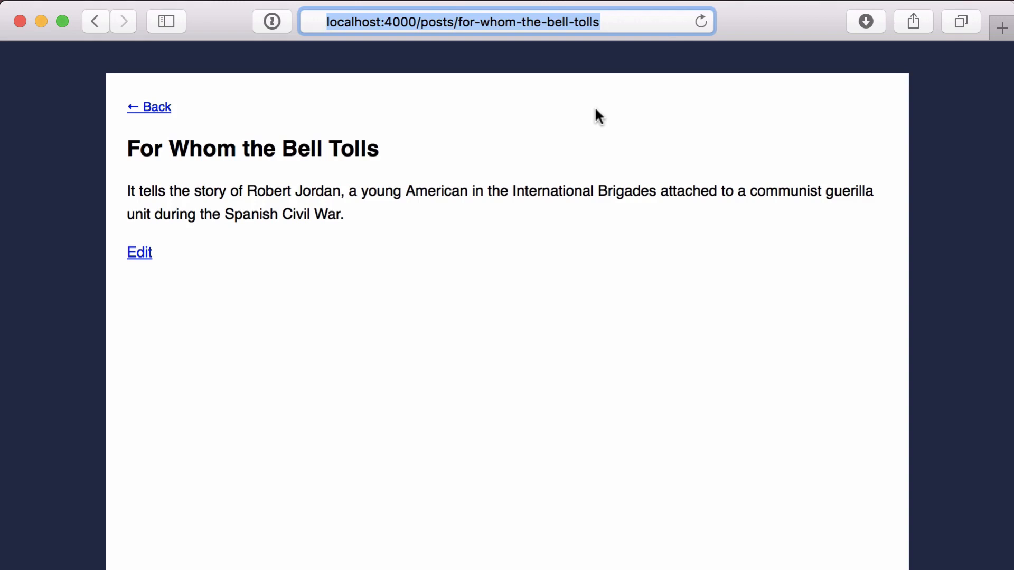
After changeset in post.ex, define defp slug_map(%{"title" => title}) with its closing end
key(super+Tab)
key(j)
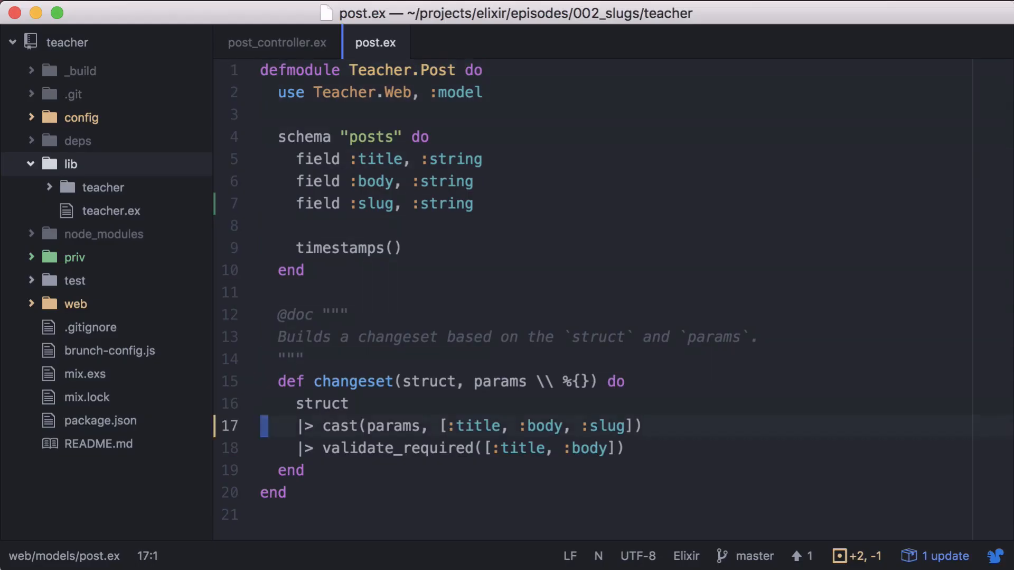
key(Down)
key(Down)
key(End)
key(Return)
key(Return)
text(defp)
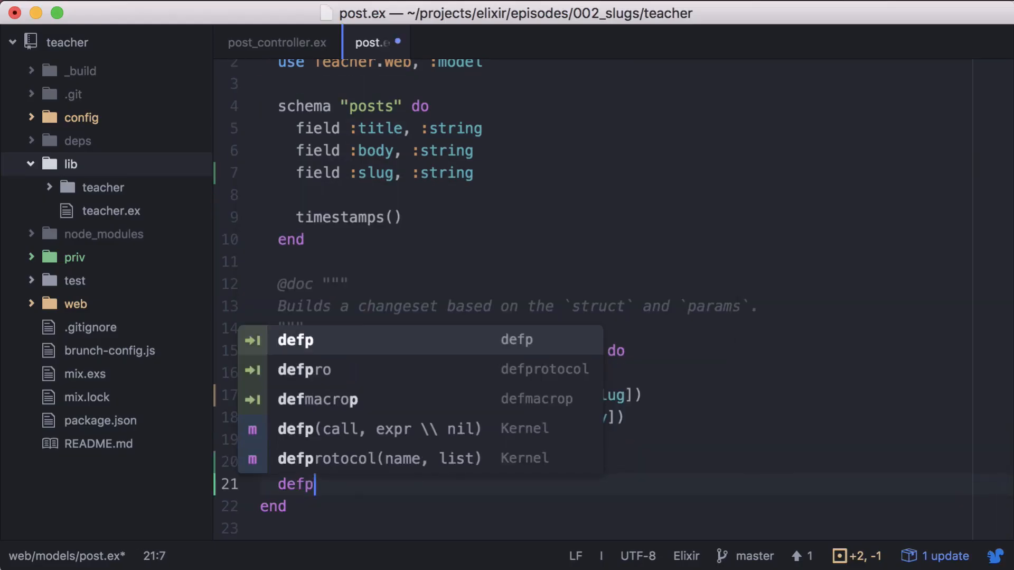
text( slug_map)
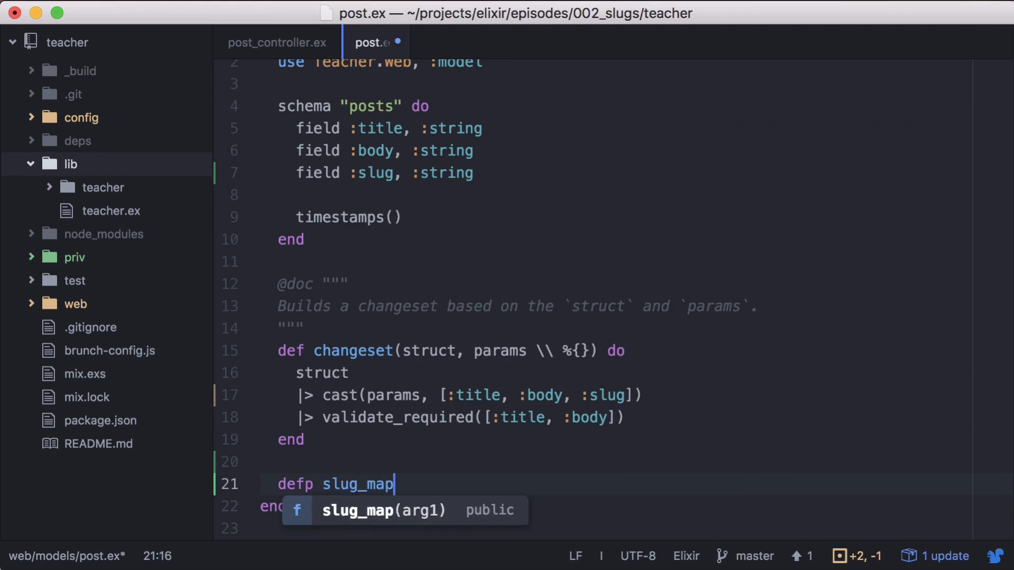
text((%{)
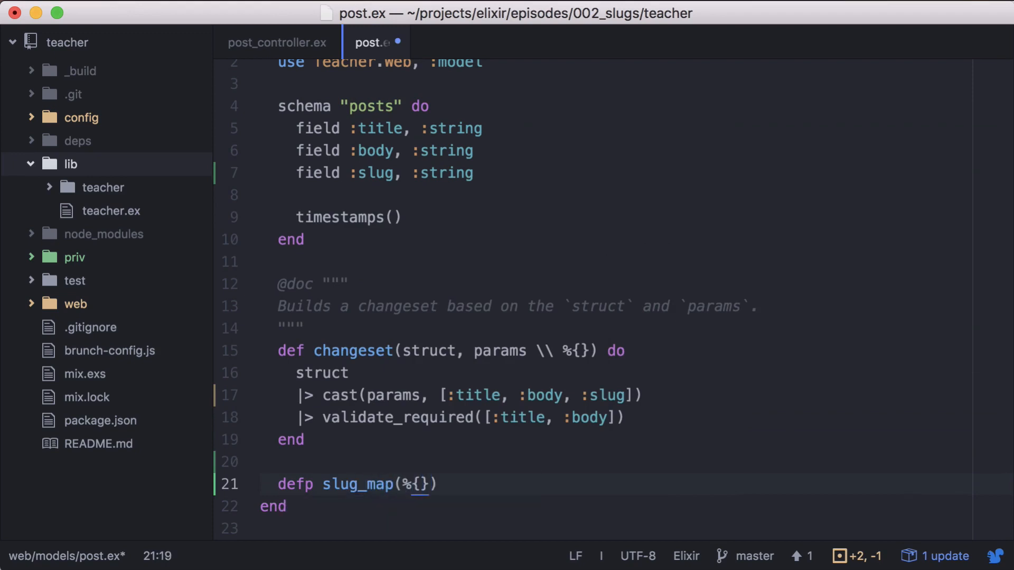
text("title" )
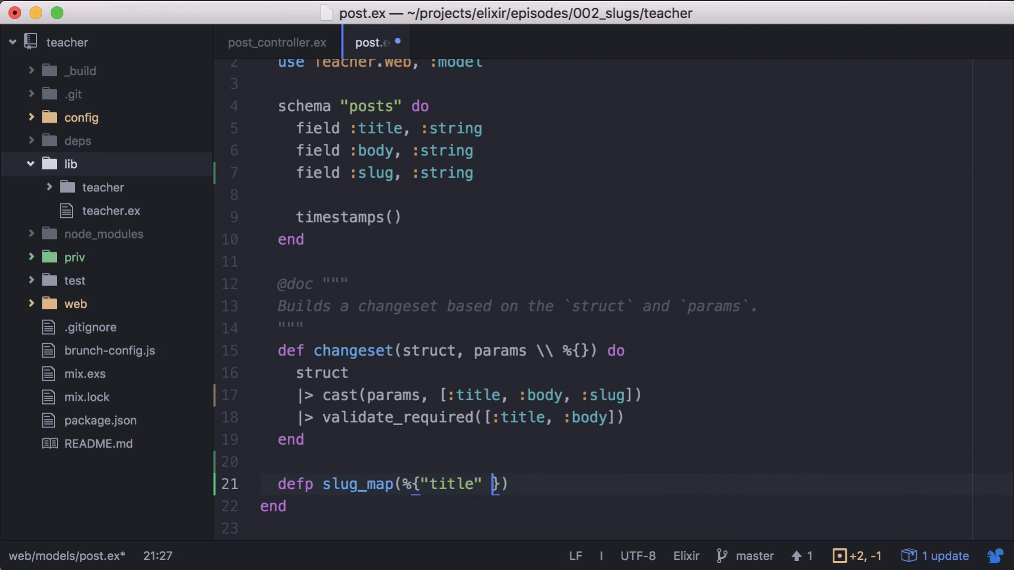
text(=> title})
key(Escape)
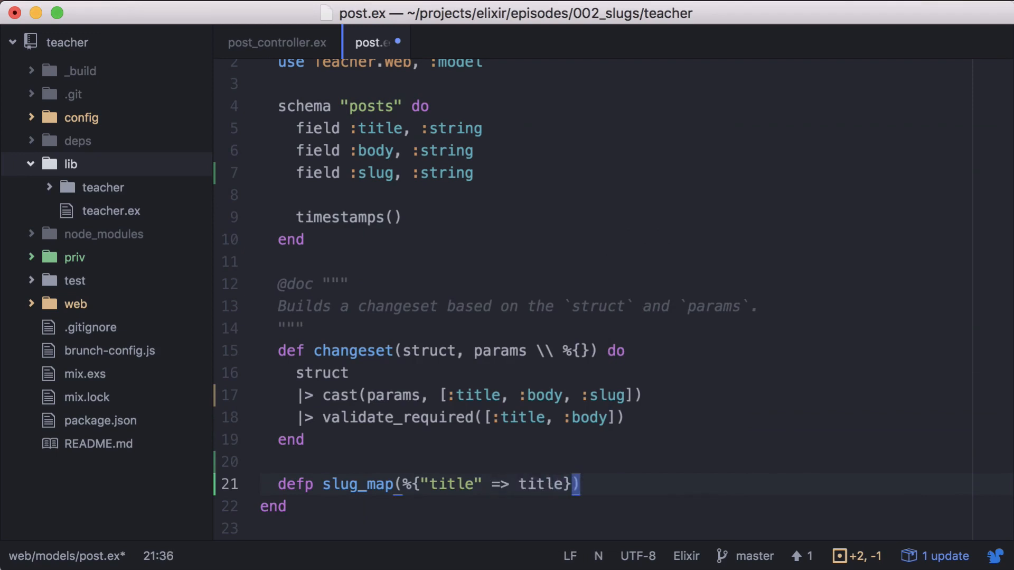
text(A do)
key(Return)
text(end)
key(Escape)
text(k)
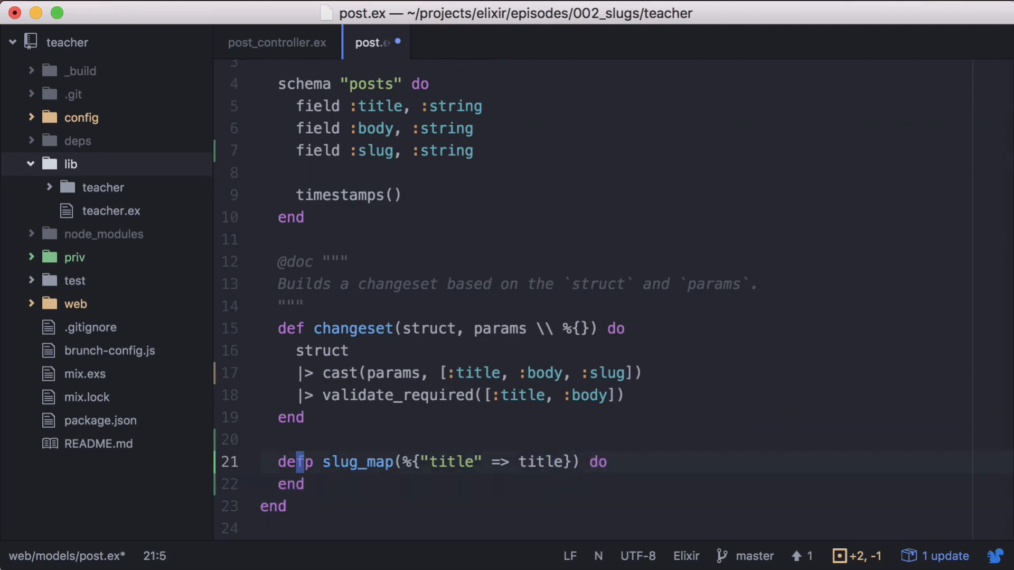
text(oslug = )
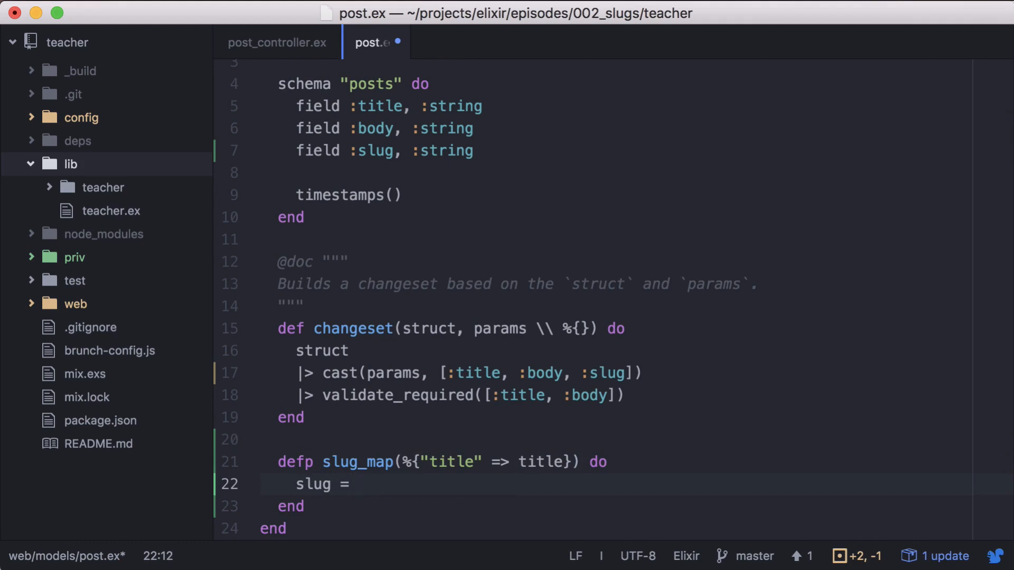
text(String.down)
Fill slug_map to downcase the title, replace spaces with hyphens and return %{"slug" => slug}
key(Tab)
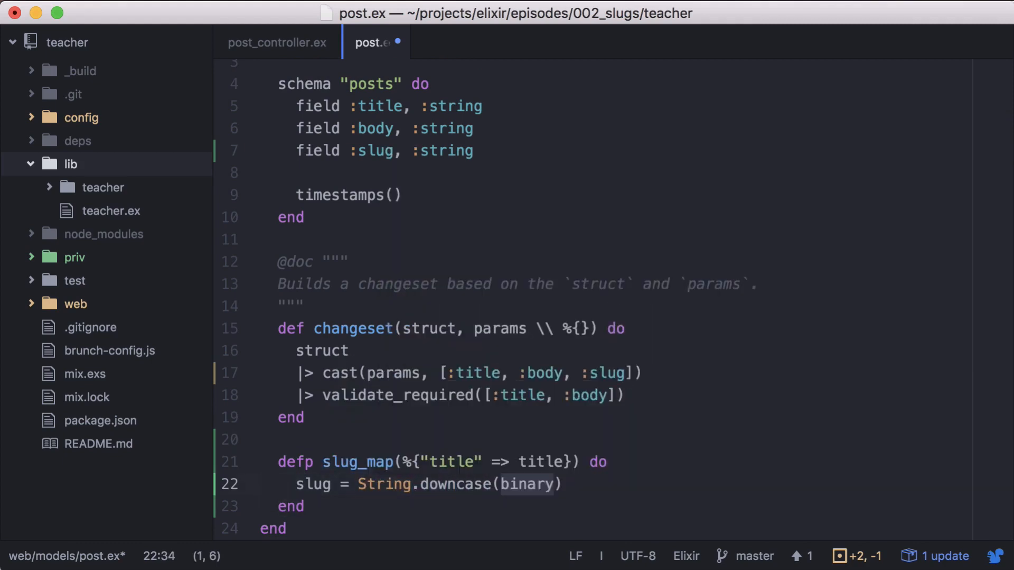
text(title)
key(Tab)
text(|)
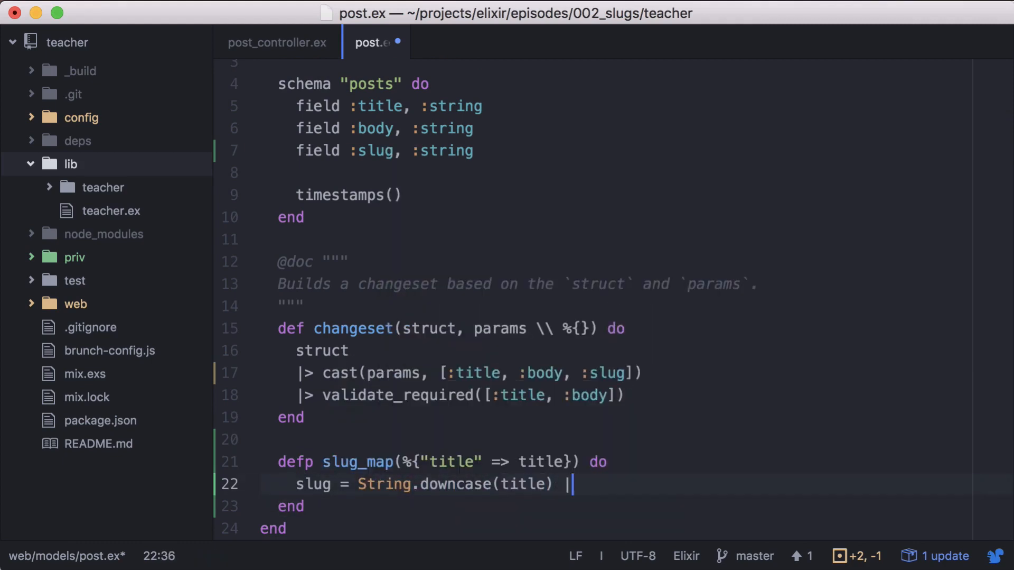
text(> String.repla)
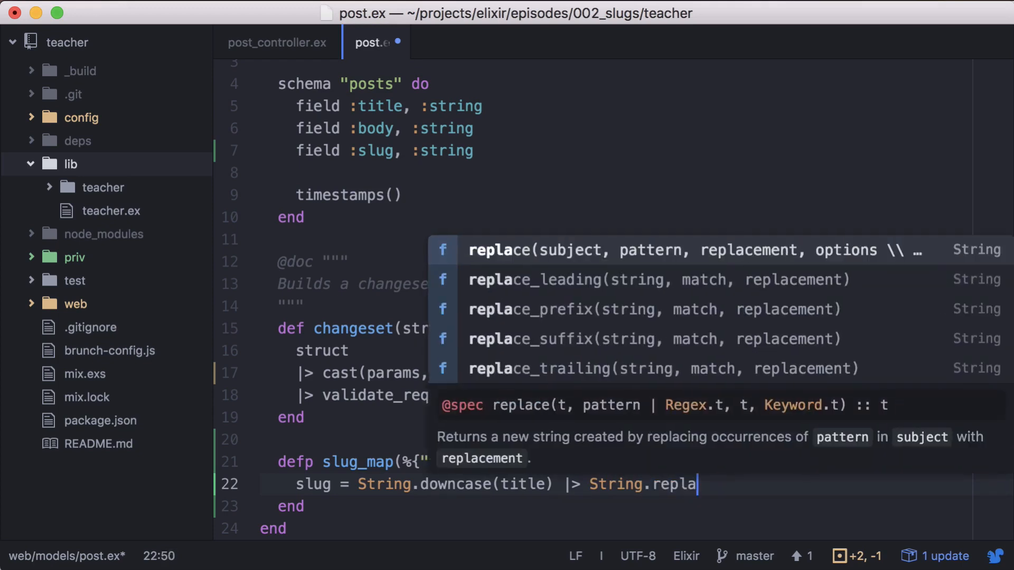
text(ce(" ", )
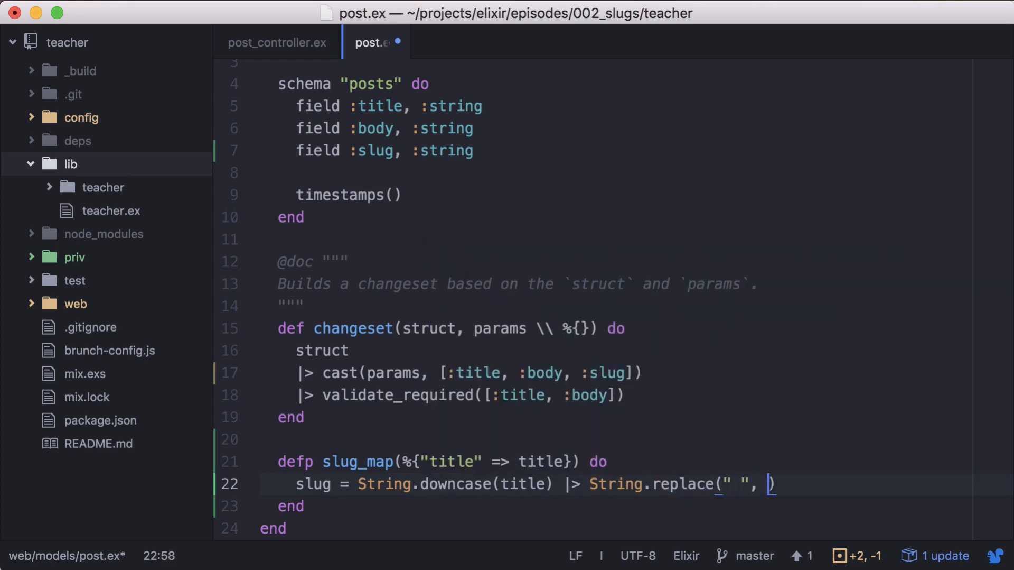
text("-")
key(End)
key(Return)
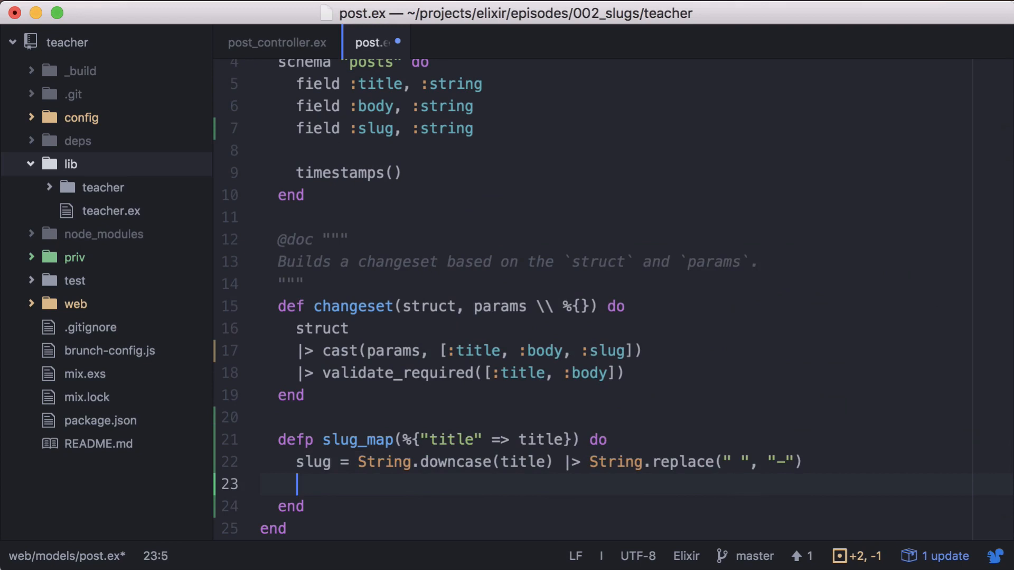
text(%{"slug" )
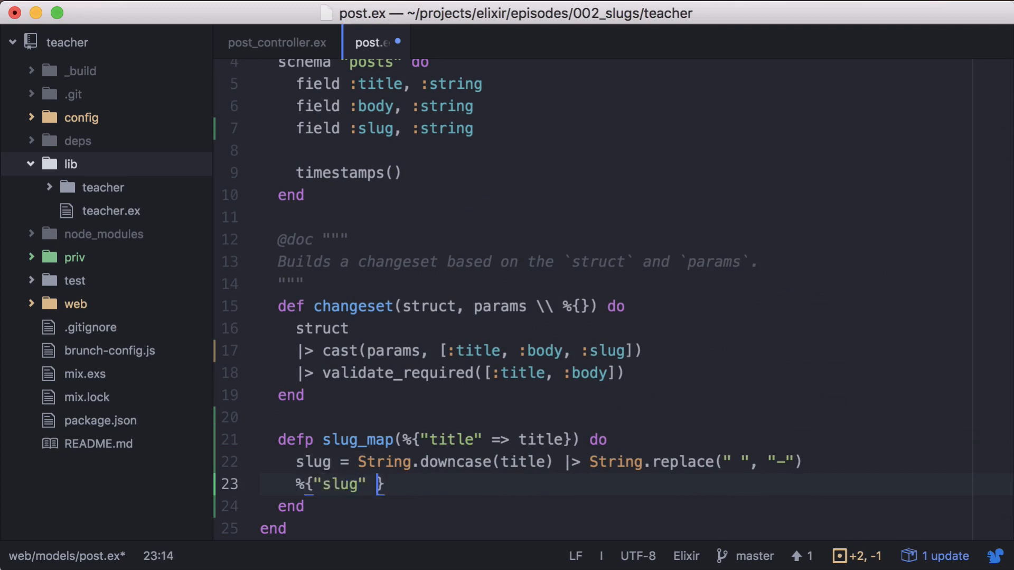
text(=> slug)
key(Escape)
key(Escape)
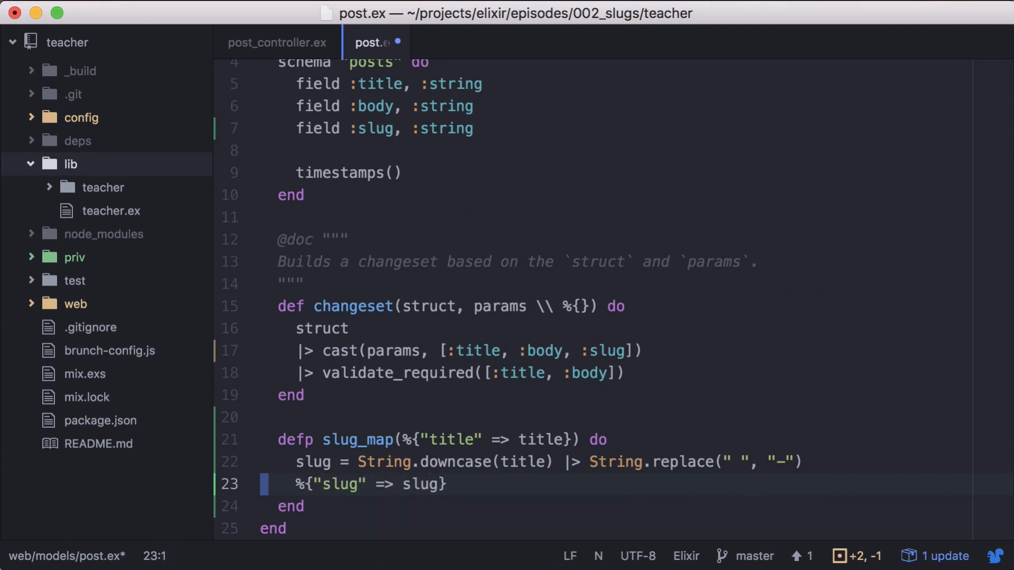
key(j)
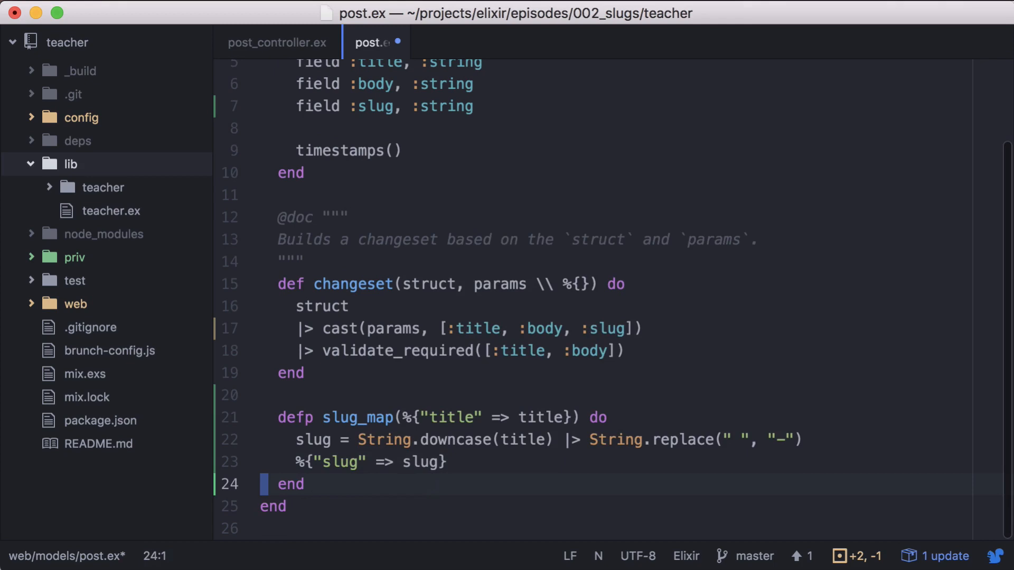
Add fallback defp slug_map(_params) returning %{} after the first clause and save post.ex
key(o)
key(Return)
text(de)
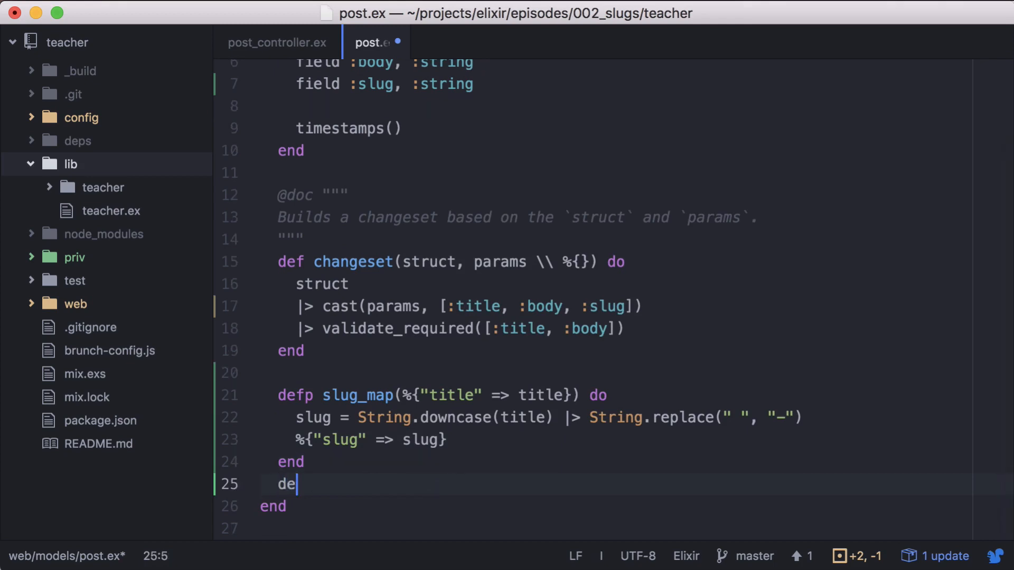
text(fp slug)
key(Tab)
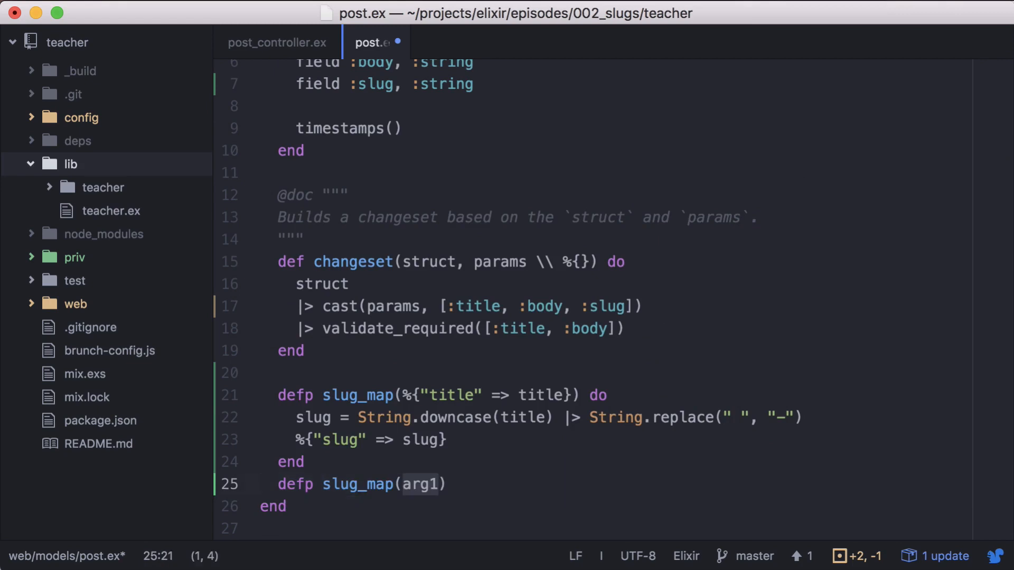
text(_params)
key(Tab)
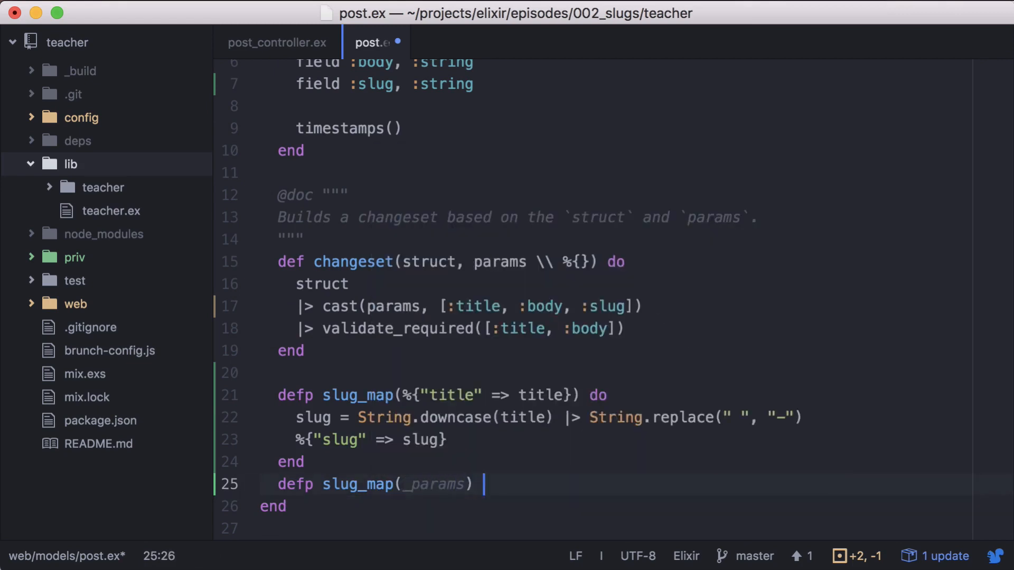
text(do)
key(Return)
text(end)
key(Escape)
text(O)
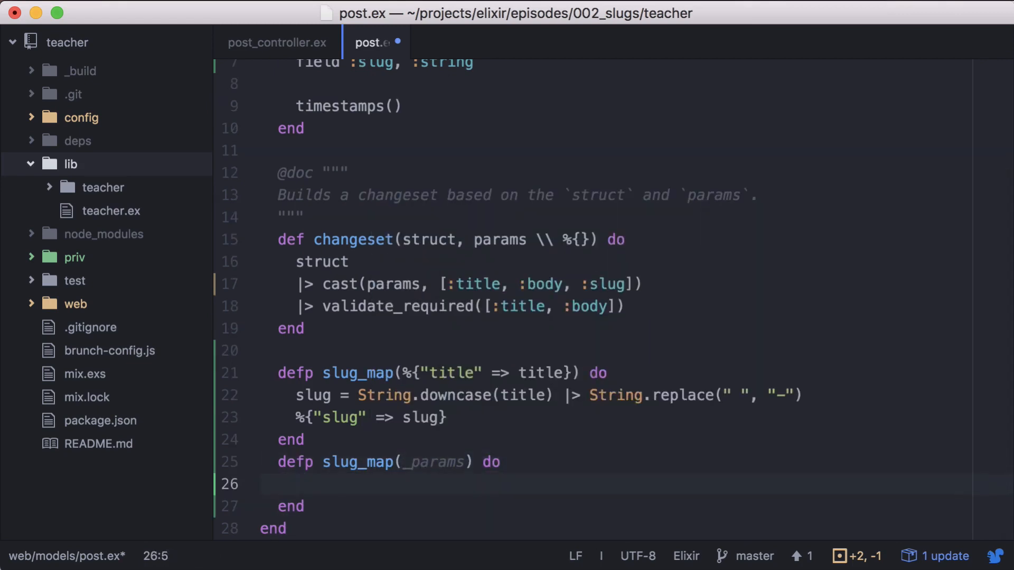
text(%{})
key(Escape)
key(:w)
key(Return)
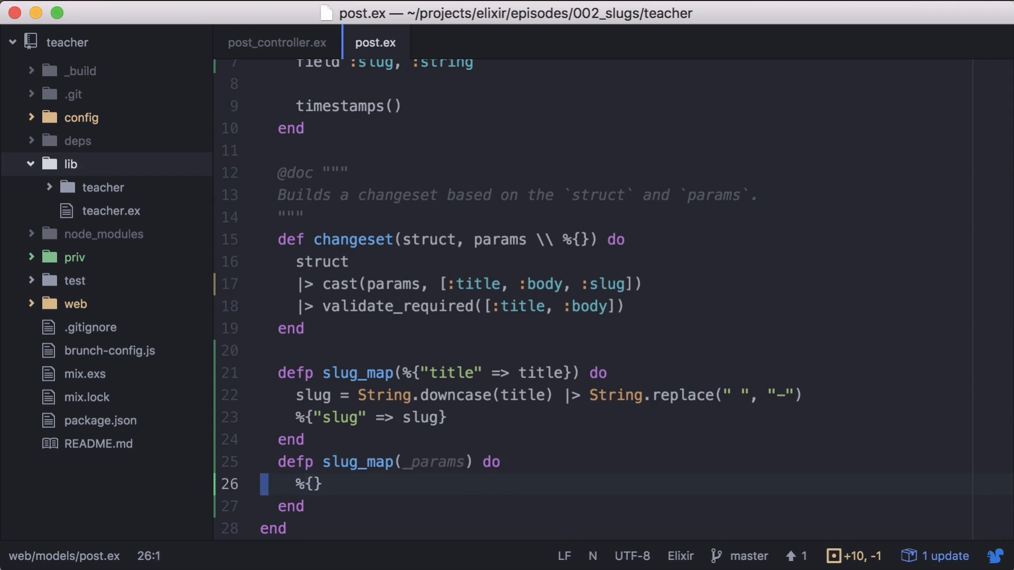
Add params = Map.merge(params, slug_map(params)) at the top of the changeset body, with a blank line below
key(k)
key(5k)
key(4k)
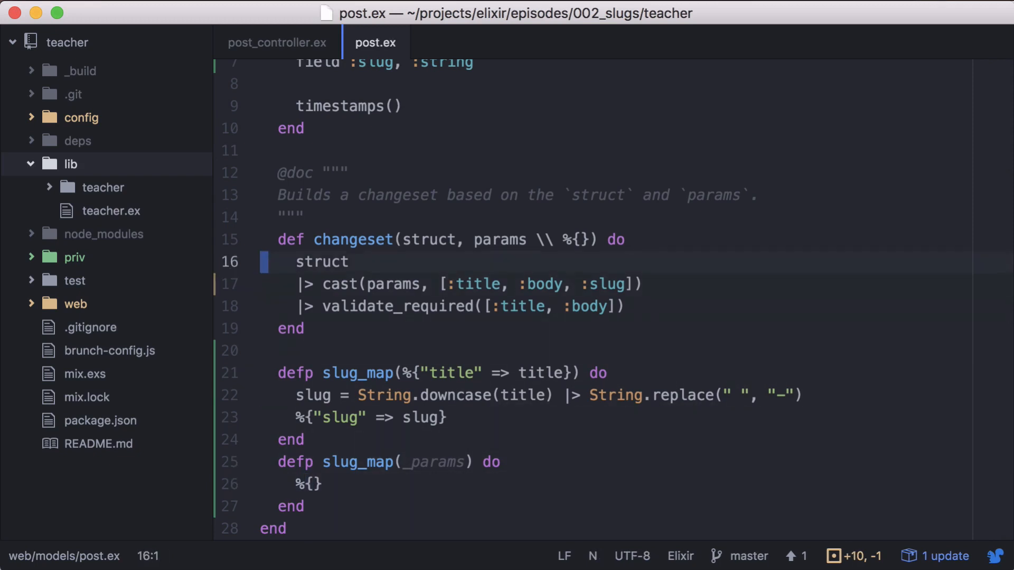
text(Oparams )
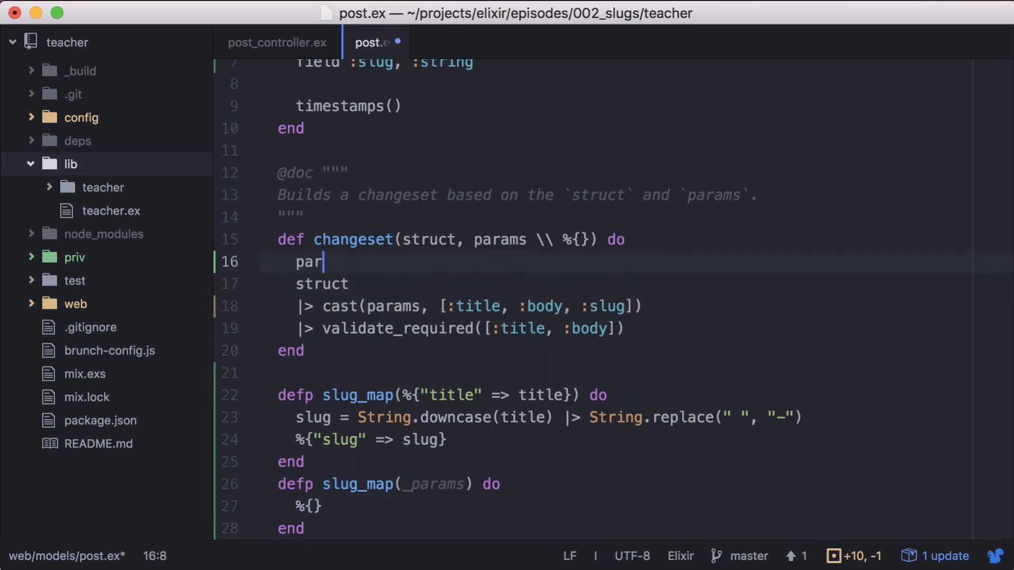
text(= Map)
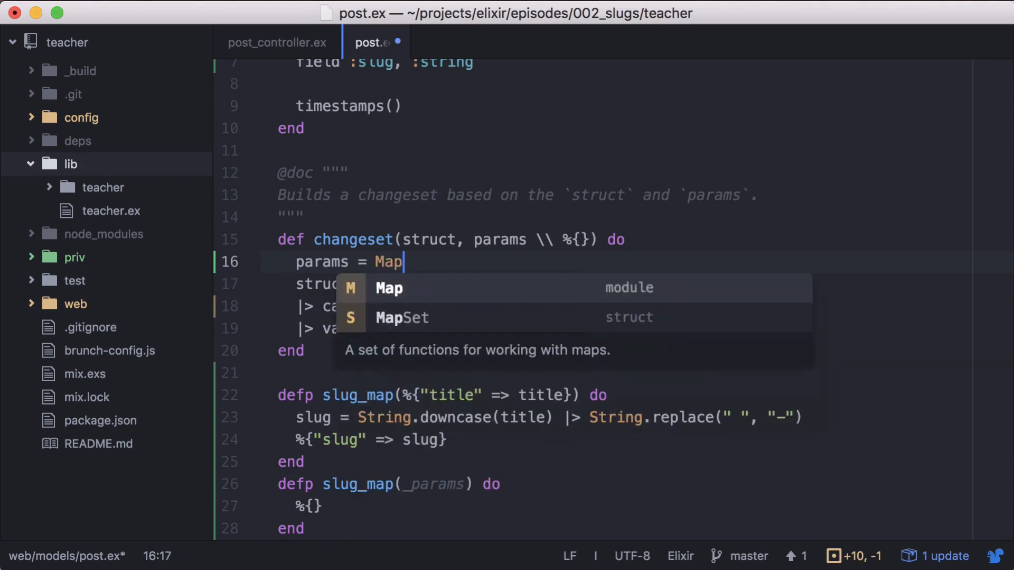
text(.merge(params, )
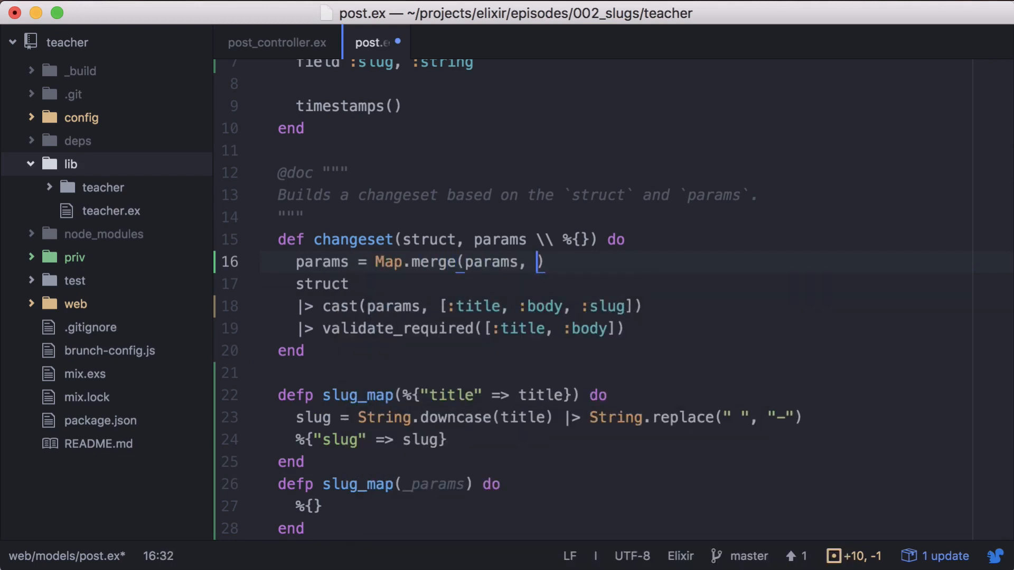
text(slug_map()
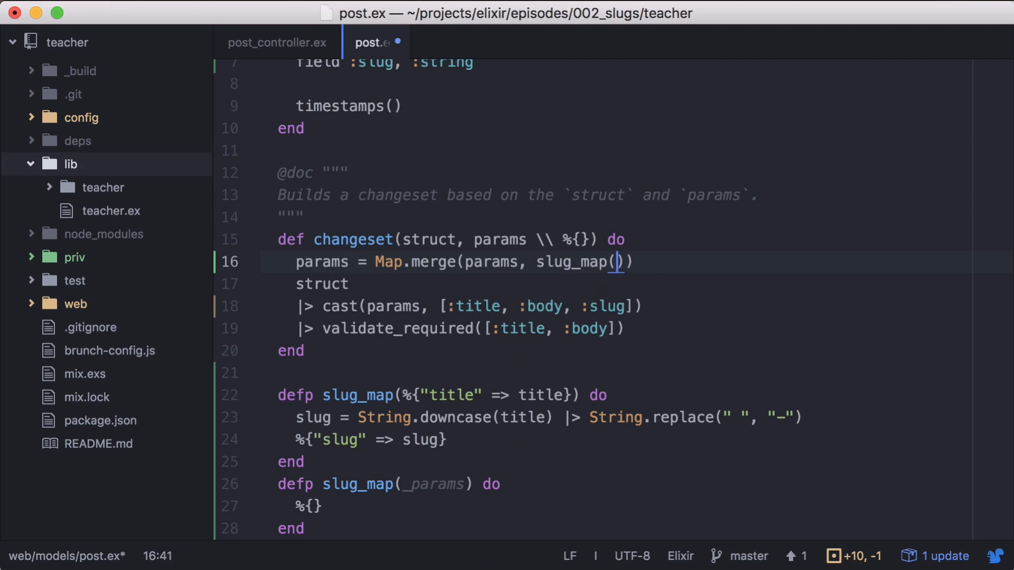
text(params)
key(Escape)
key(o)
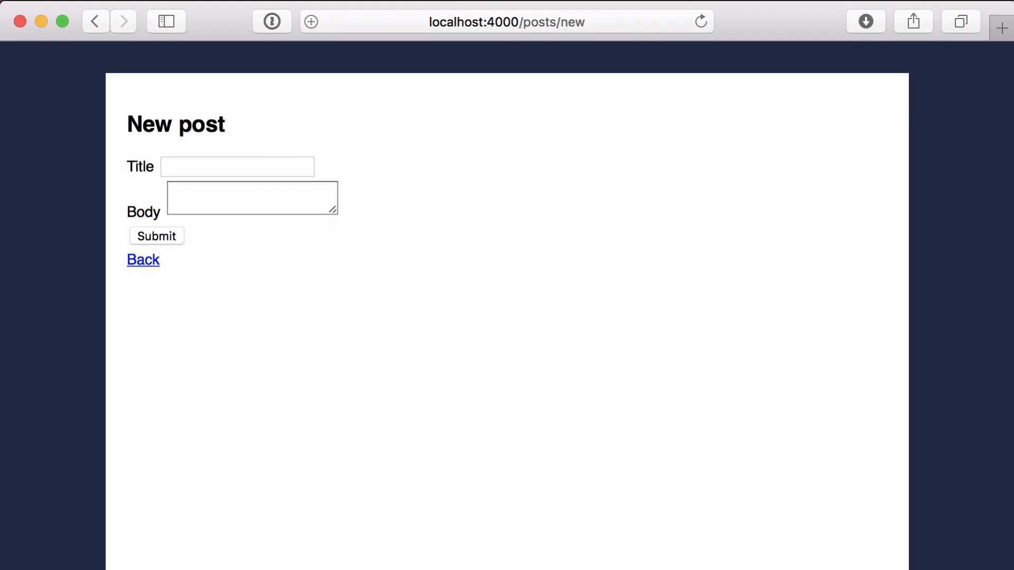
Create the post Men Without Women with a body and open it at /posts/men-without-women
click(268, 161)
text(Men Without Women)
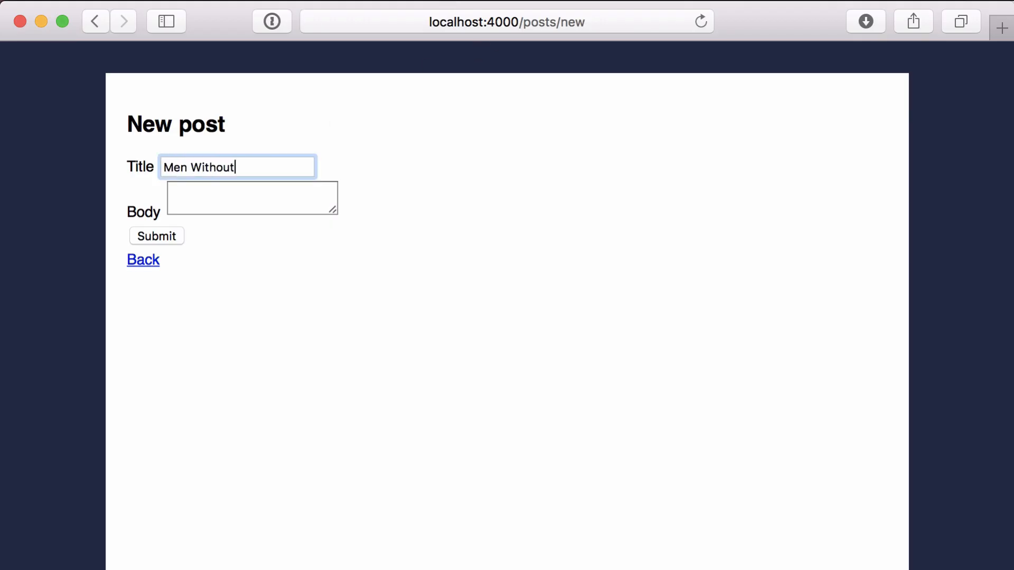
key(Tab)
text(important and compelling early writing.)
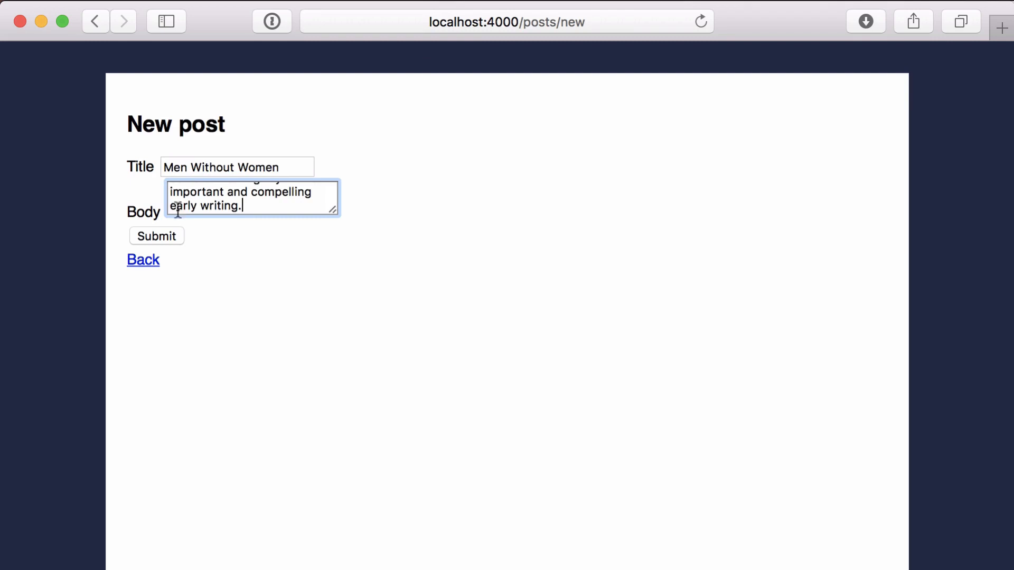
click(157, 236)
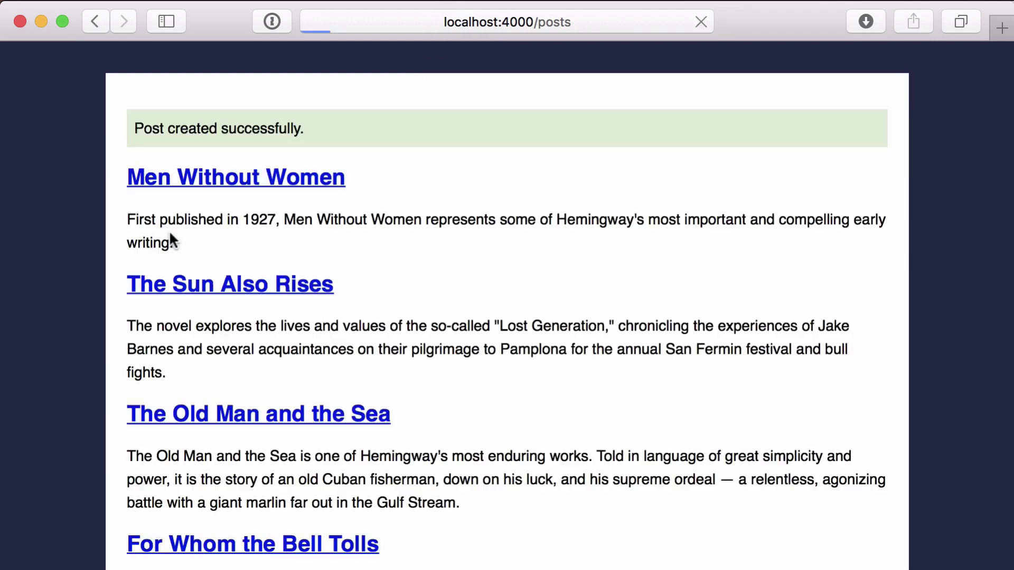
click(337, 179)
click(643, 21)
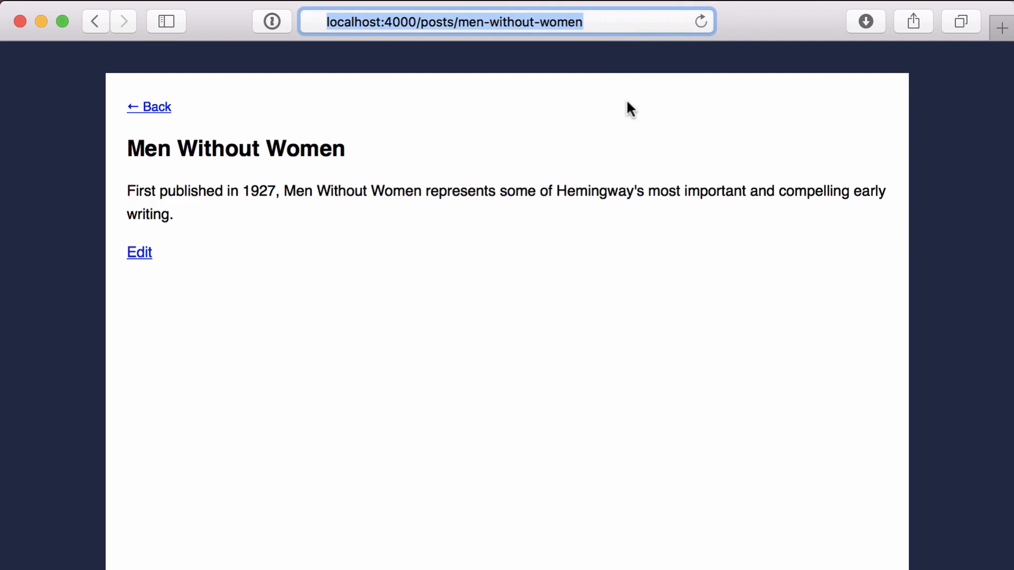
key(super+Tab)
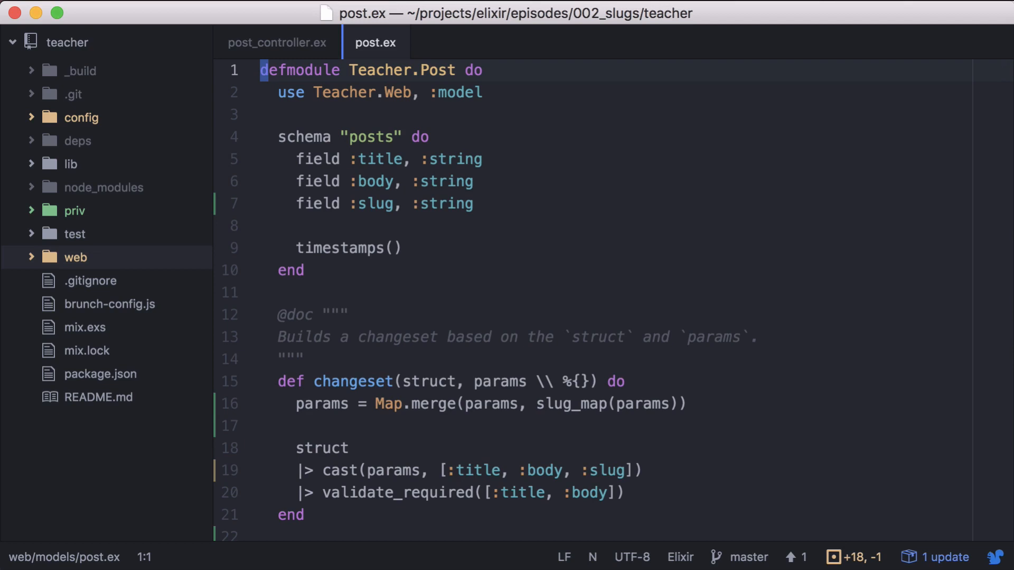
key(Down)
key(Down)
key(Down)
text(o@derive {})
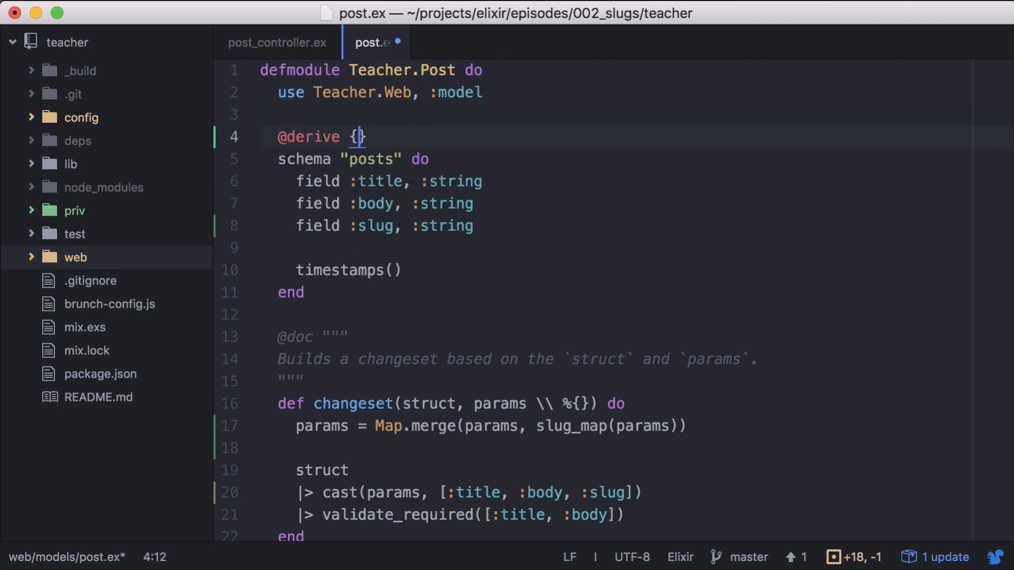
text(Phoenix.)
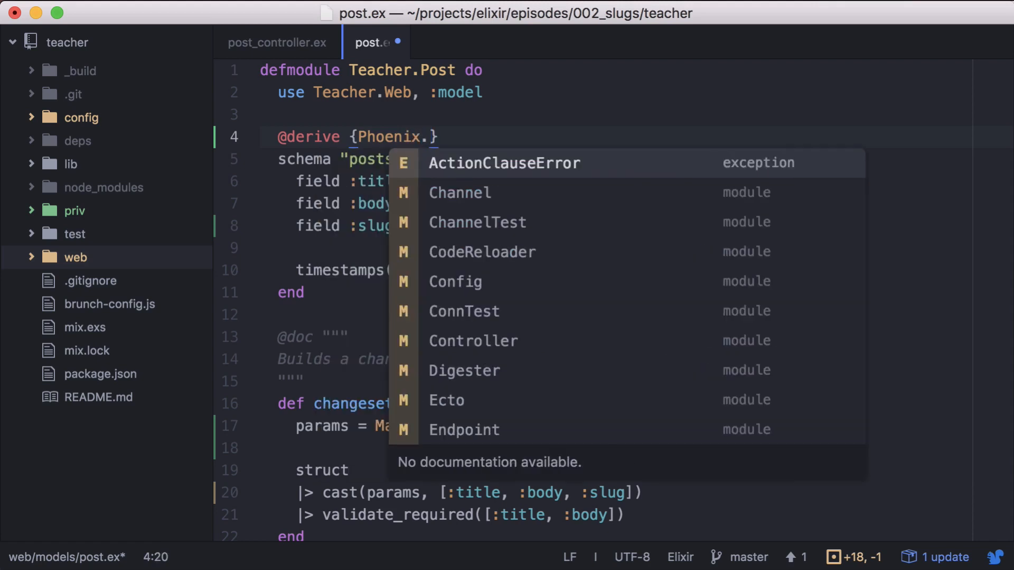
text(Param, )
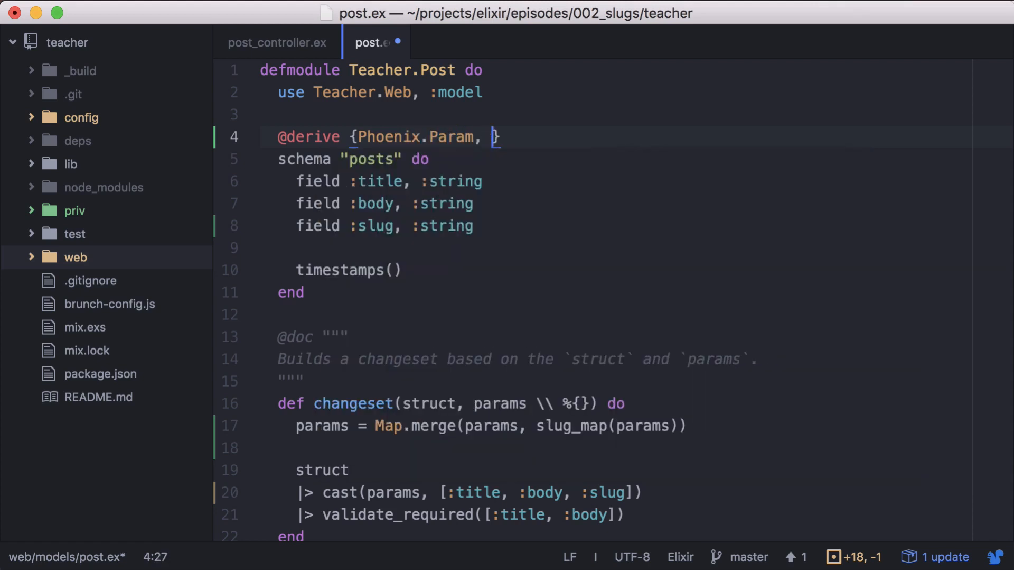
text(key: :slug)
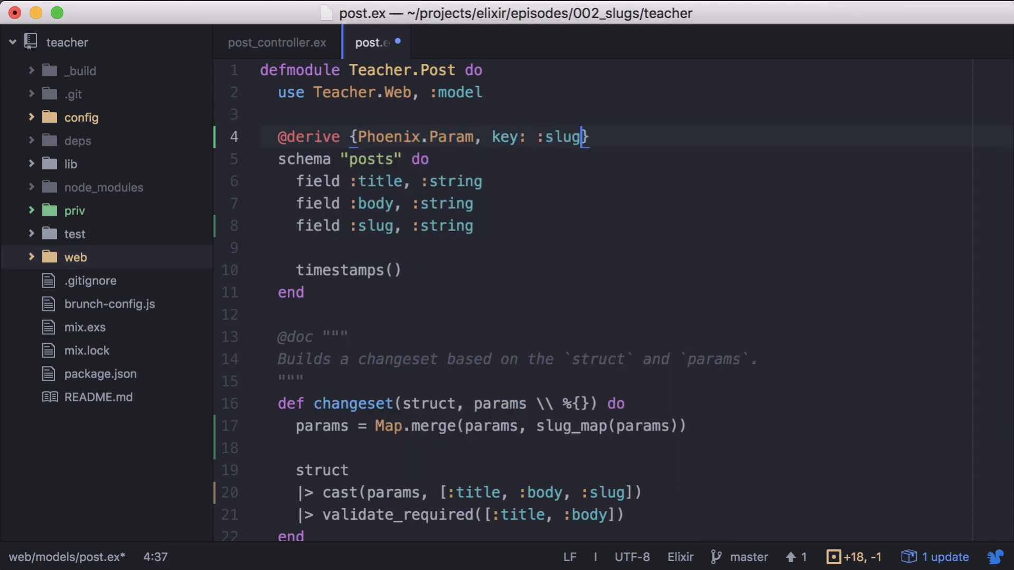
key(Escape)
key(0)
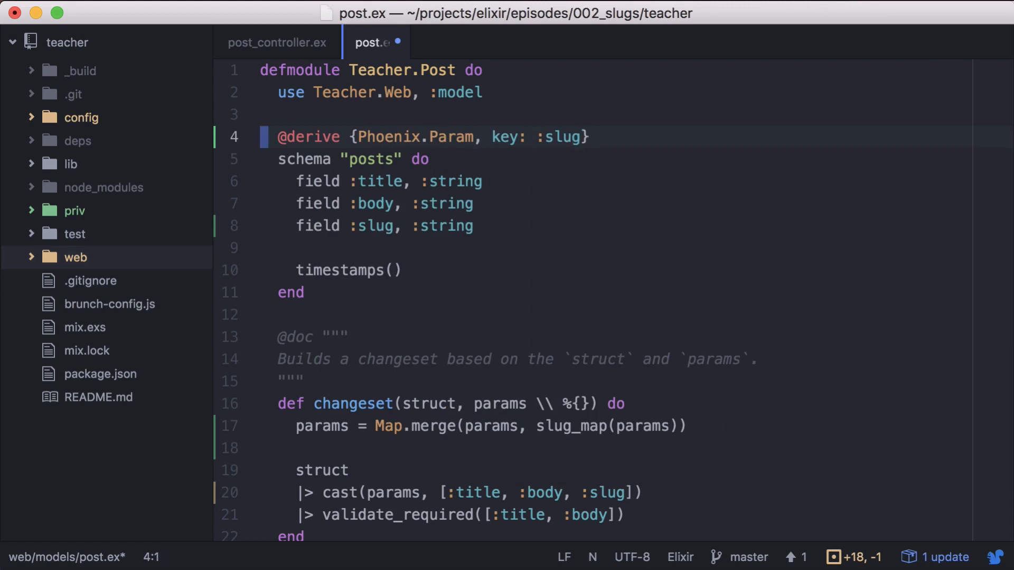
Delete the hand-written defimpl Phoenix.Param block and save the file
key(j)
key(j)
key(j)
key(j)
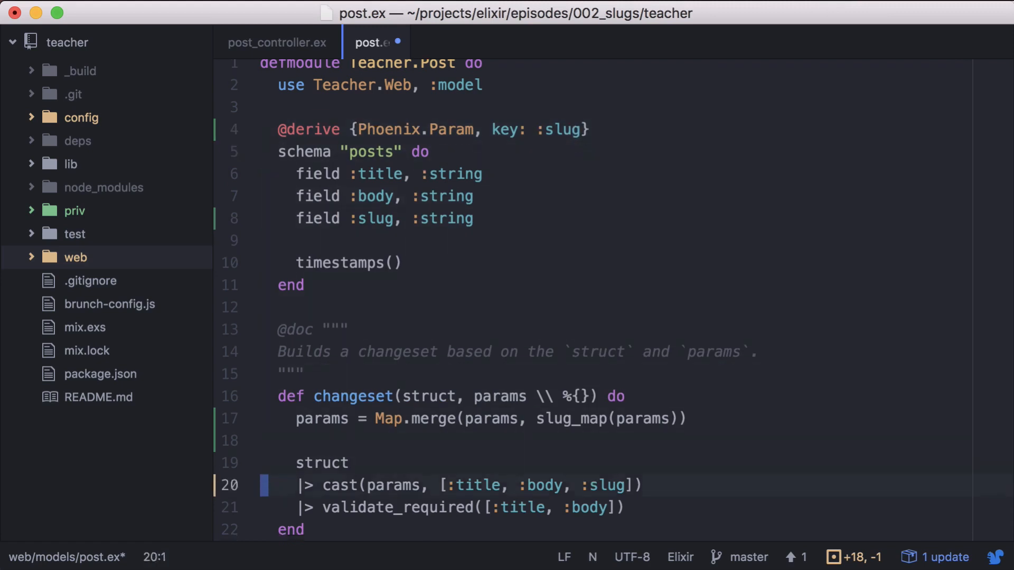
key(j)
key(j)
key(j)
key(j)
key(j)
key(j)
key(k)
key(k)
key(k)
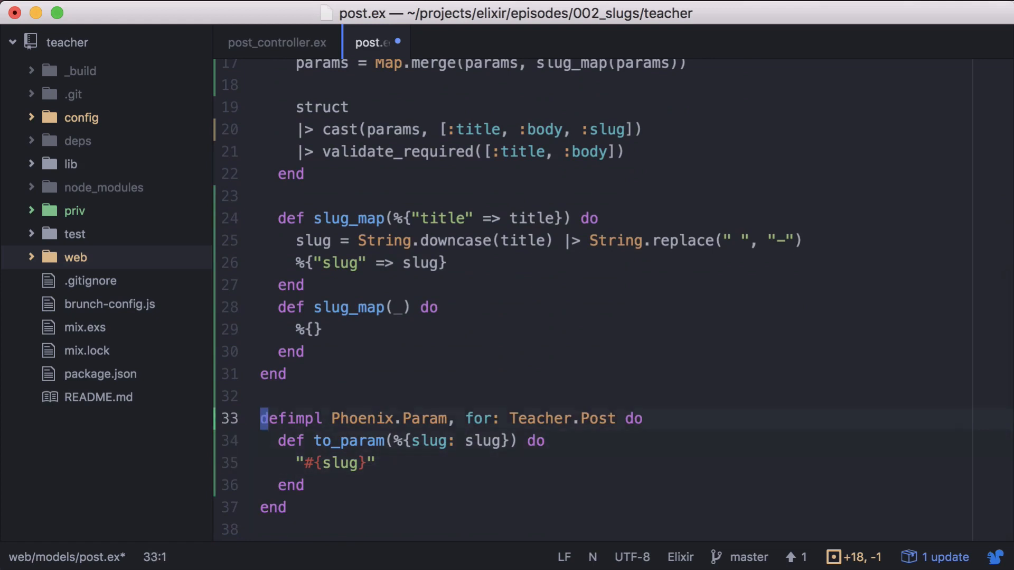
key(shift+v)
key(j)
key(j)
key(j)
key(j)
text(d)
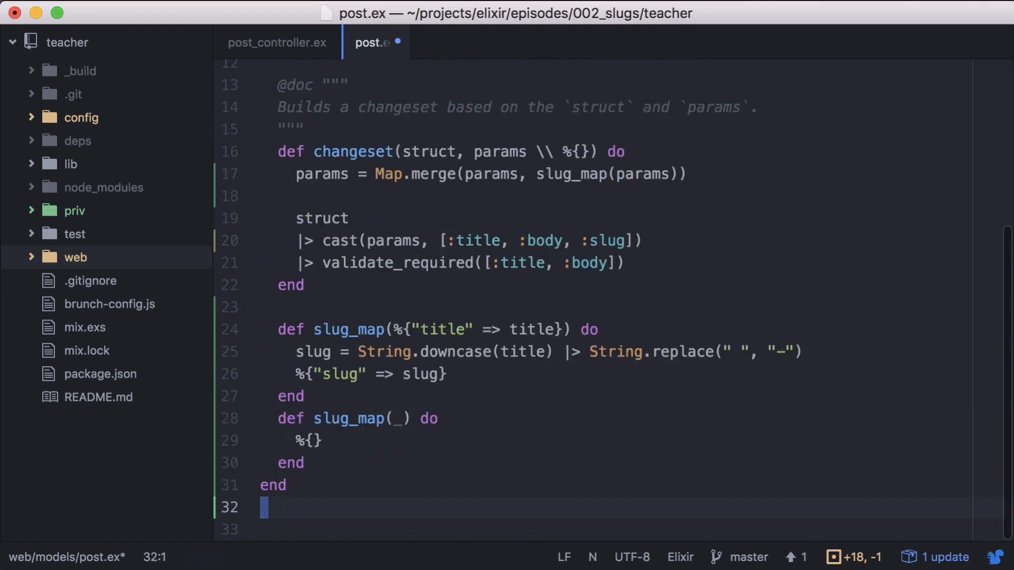
text(k:w)
key(Return)
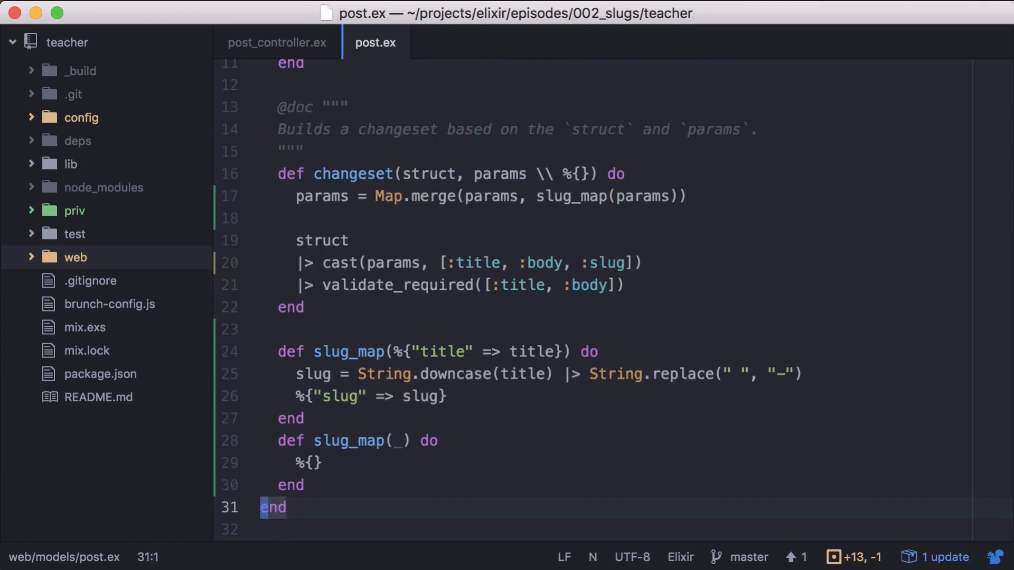
Open The Sun Also Rises post in Safari to confirm slug URLs still work
key(super+Tab)
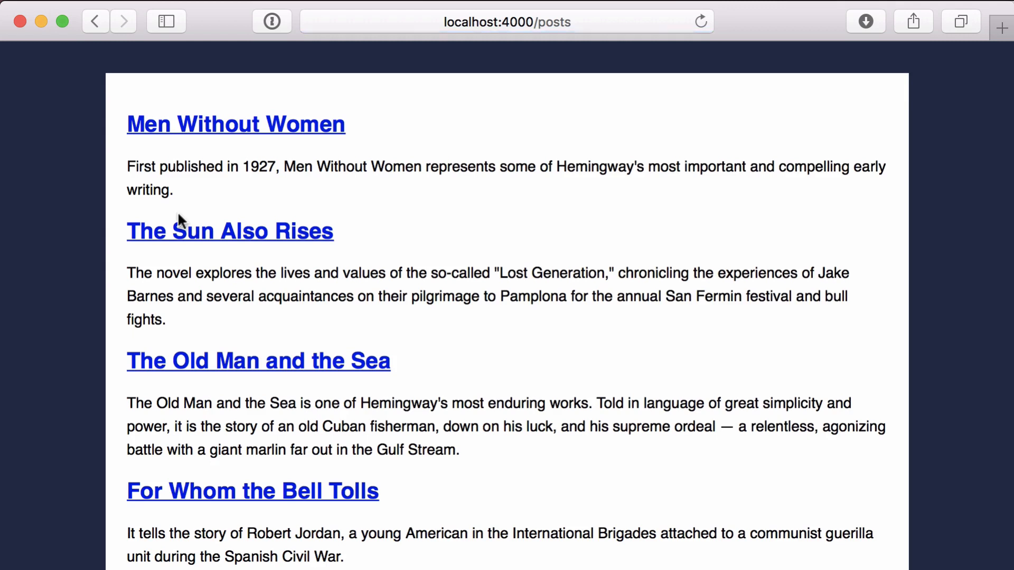
click(178, 230)
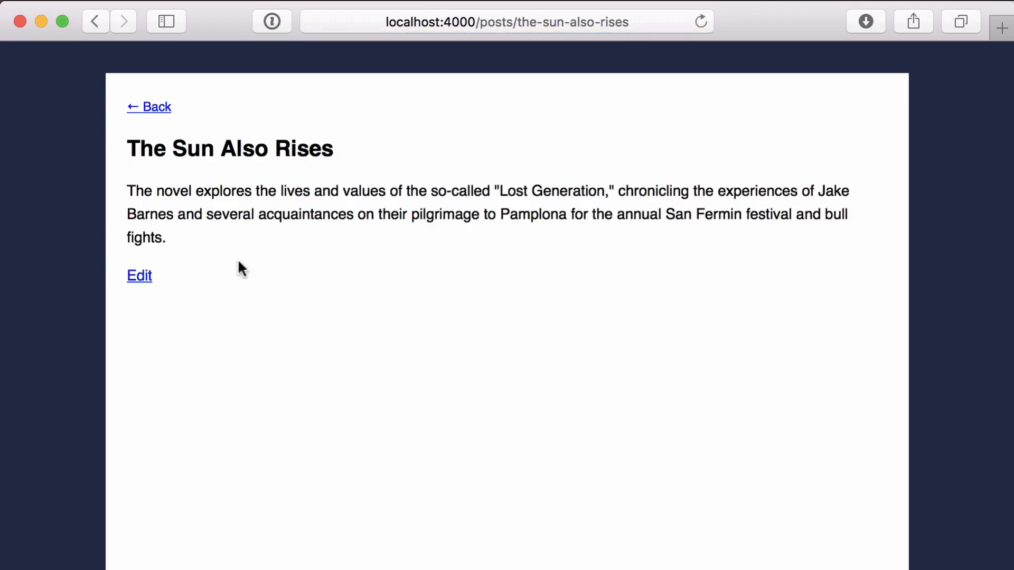